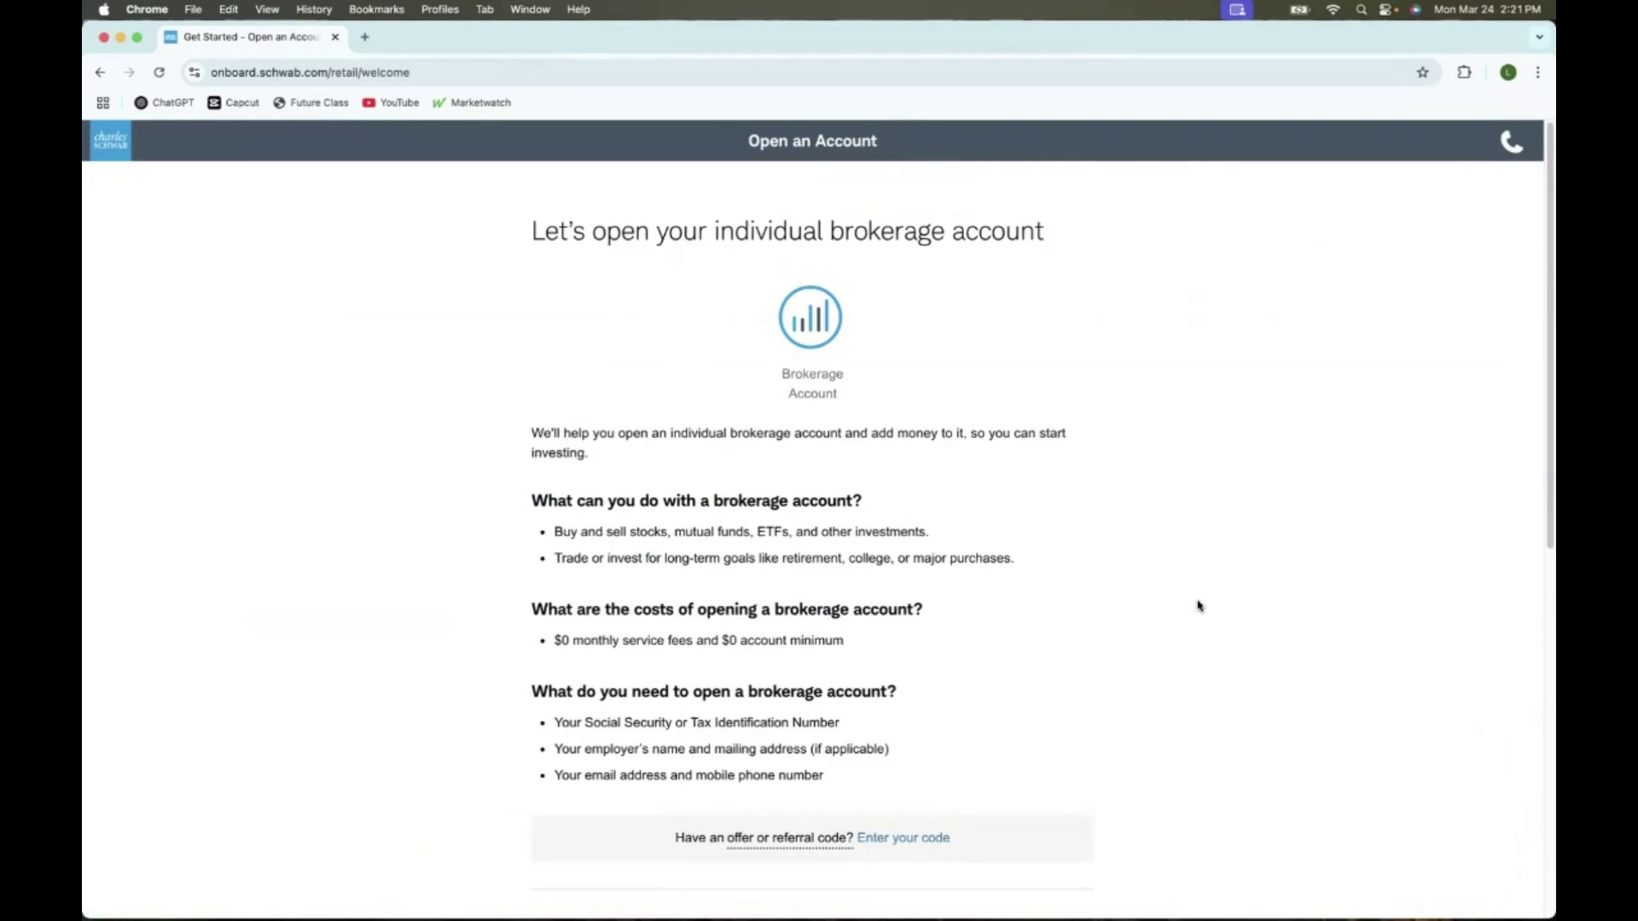
Step: Start the individual brokerage account application and continue past the personal and contact information form
scroll(1197, 606, down, 5)
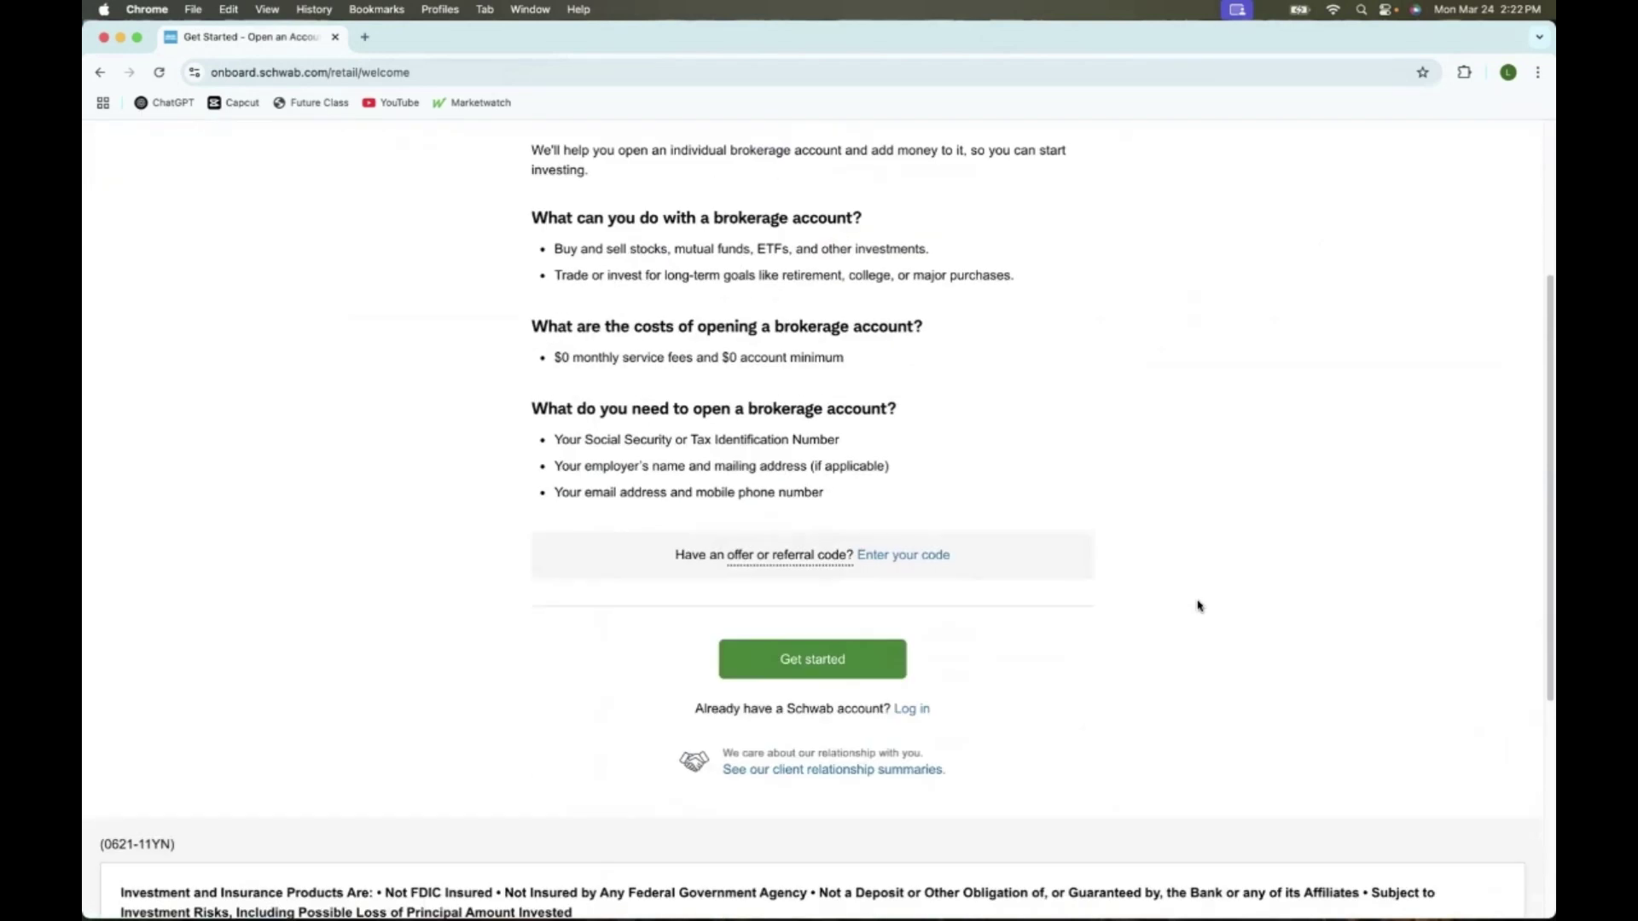
click(824, 658)
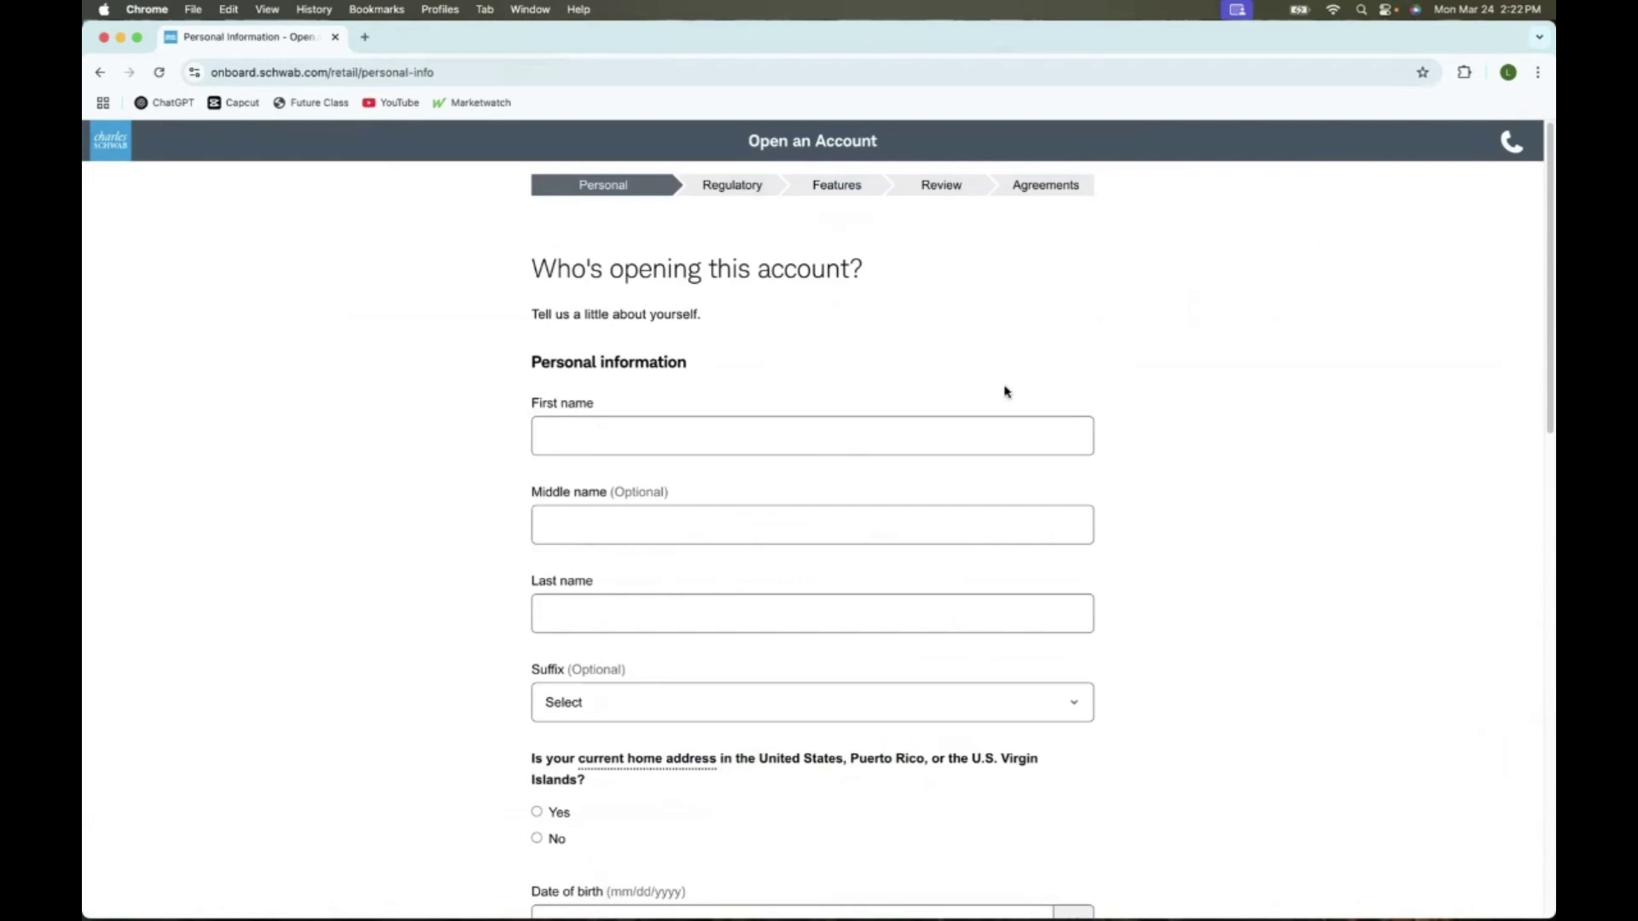
scroll(998, 401, down, 5)
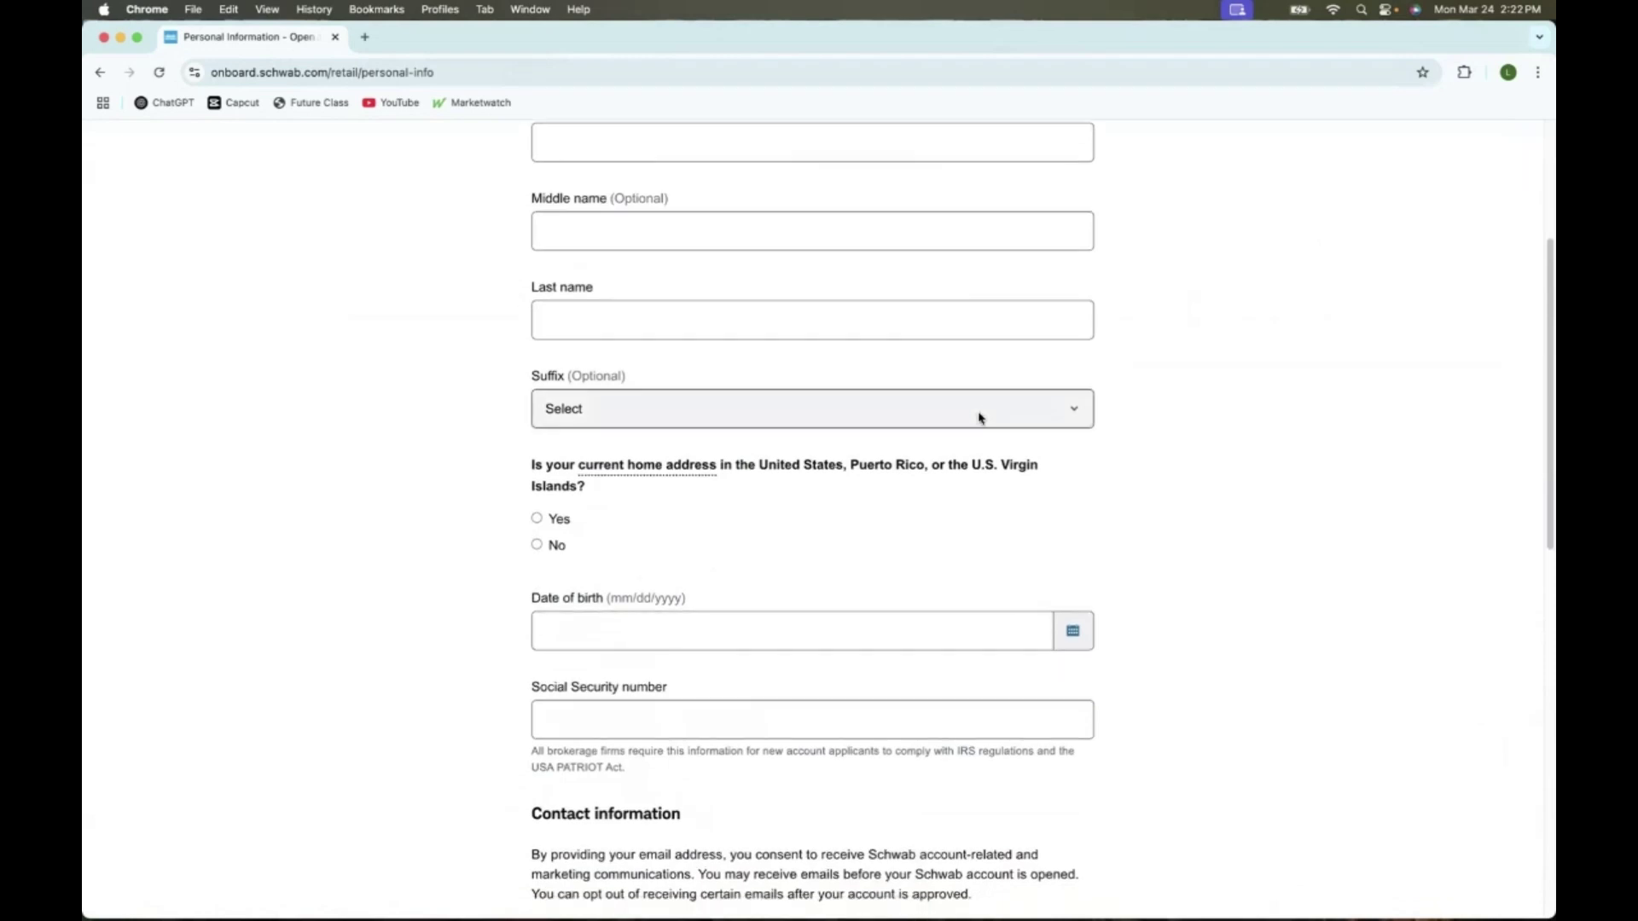
scroll(961, 435, down, 5)
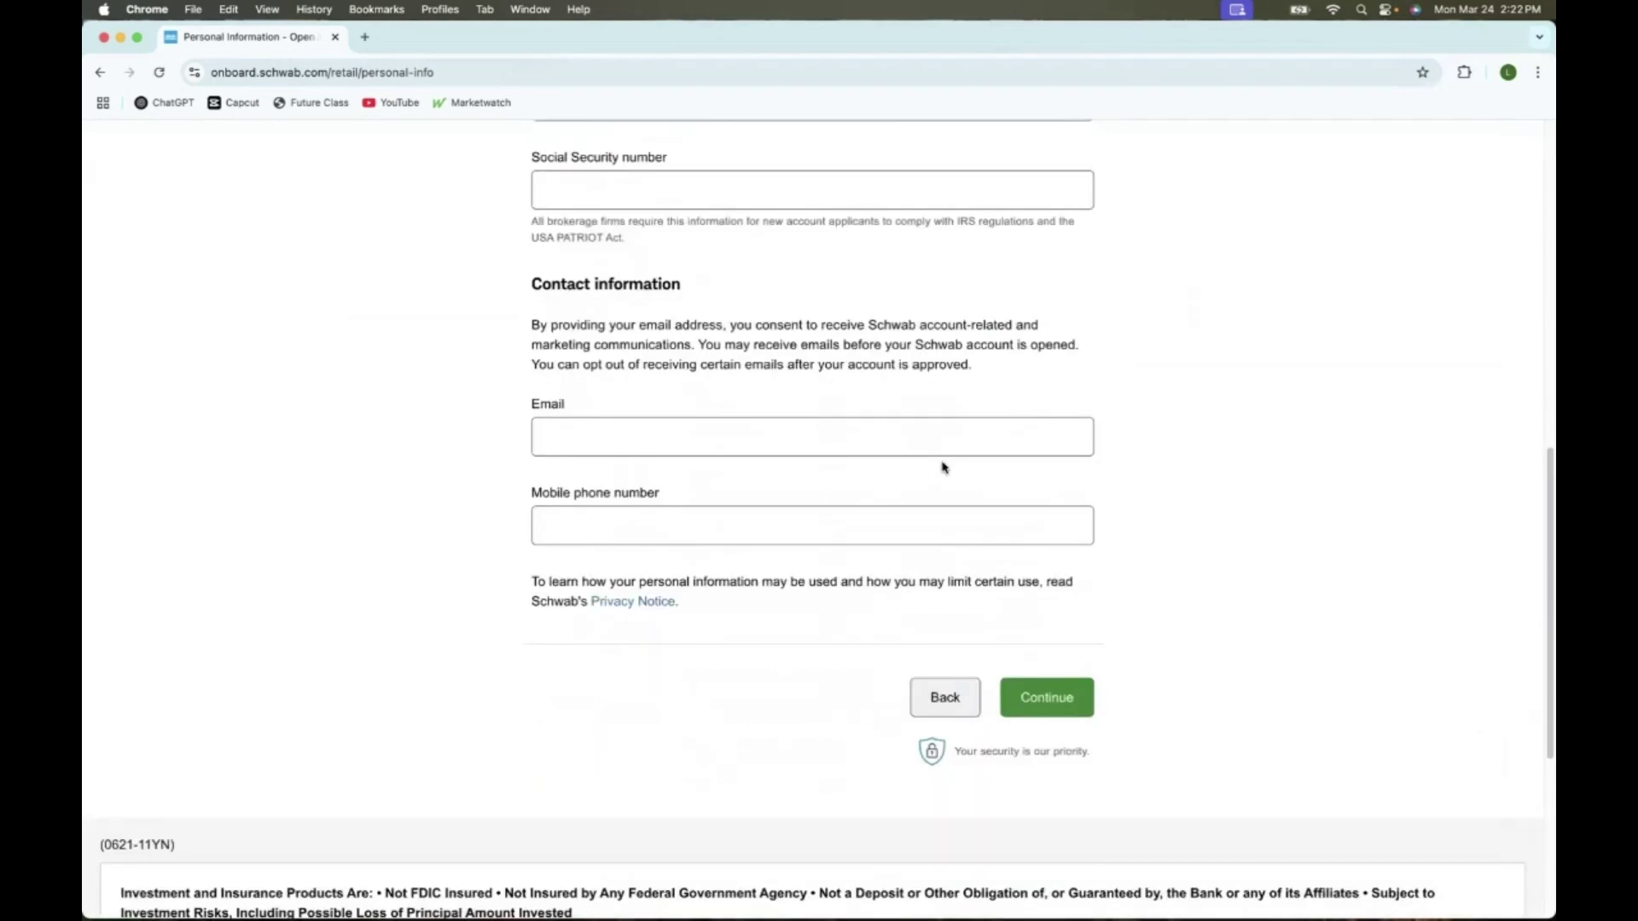
click(1028, 687)
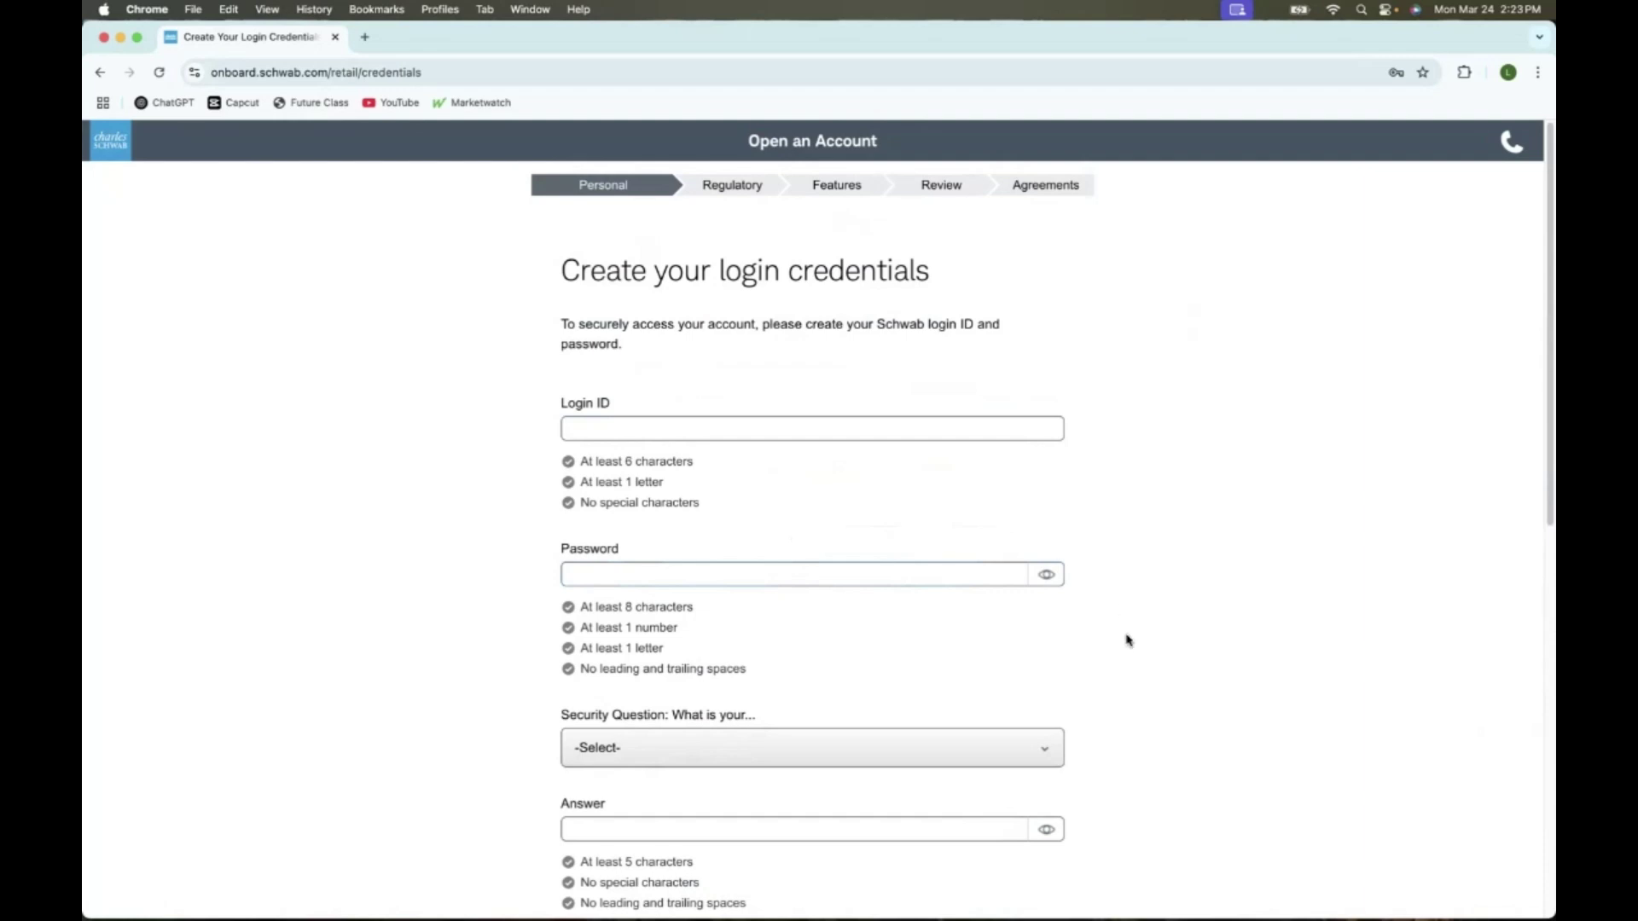
Step: Continue through the login credentials form and the home address form of the application
scroll(1130, 700, down, 4)
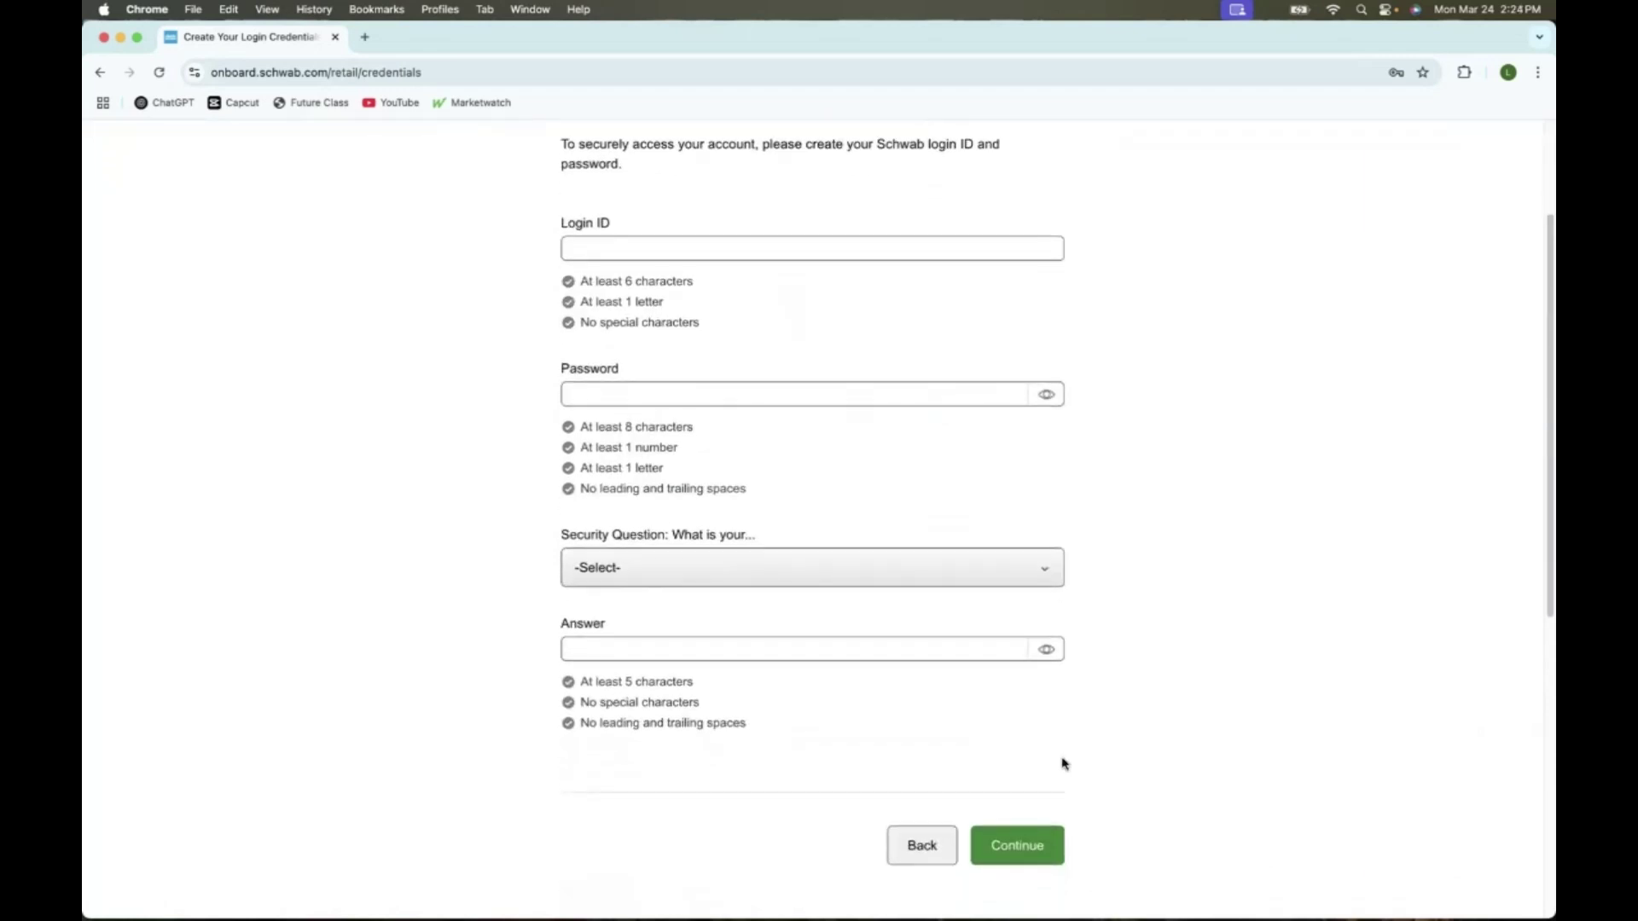
click(1040, 842)
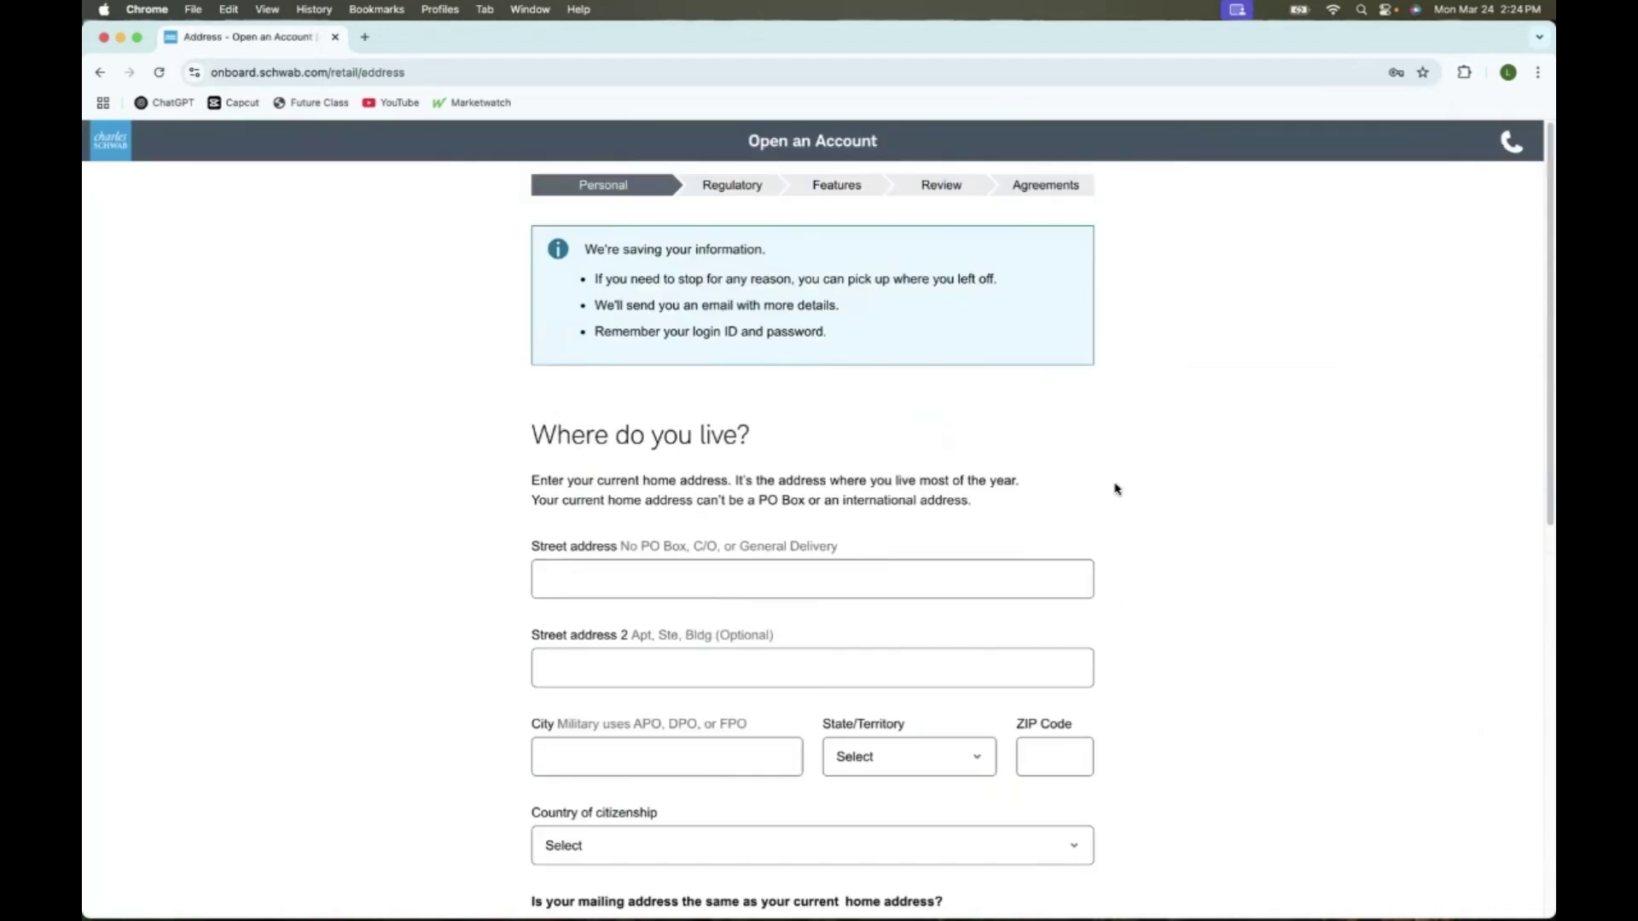
scroll(1148, 597, down, 4)
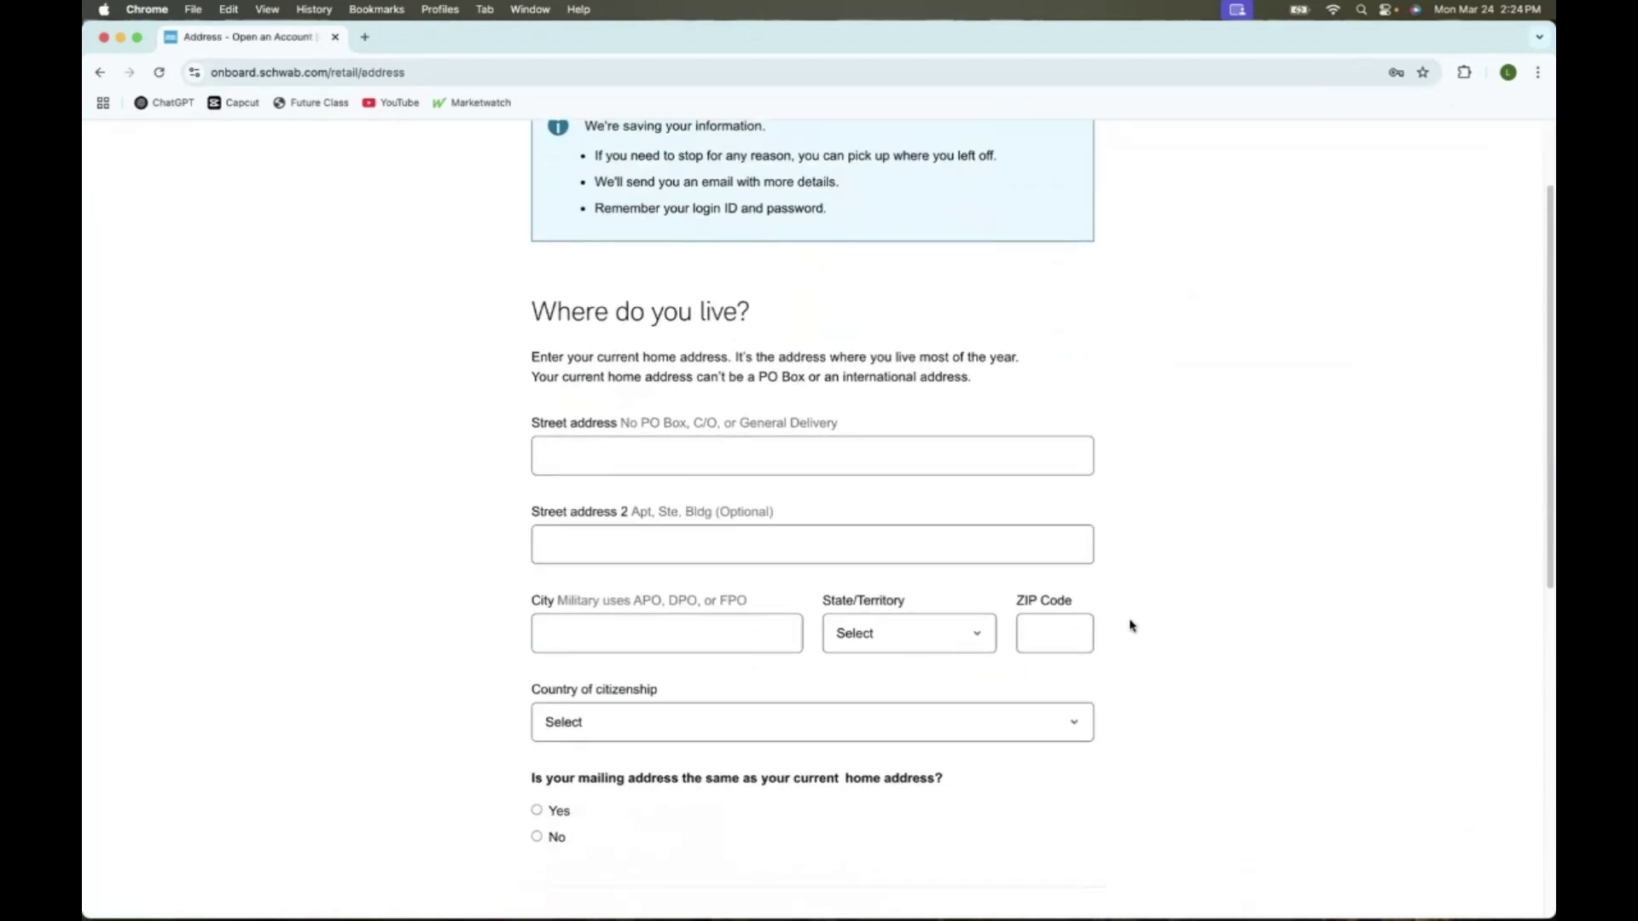
scroll(1132, 641, down, 3)
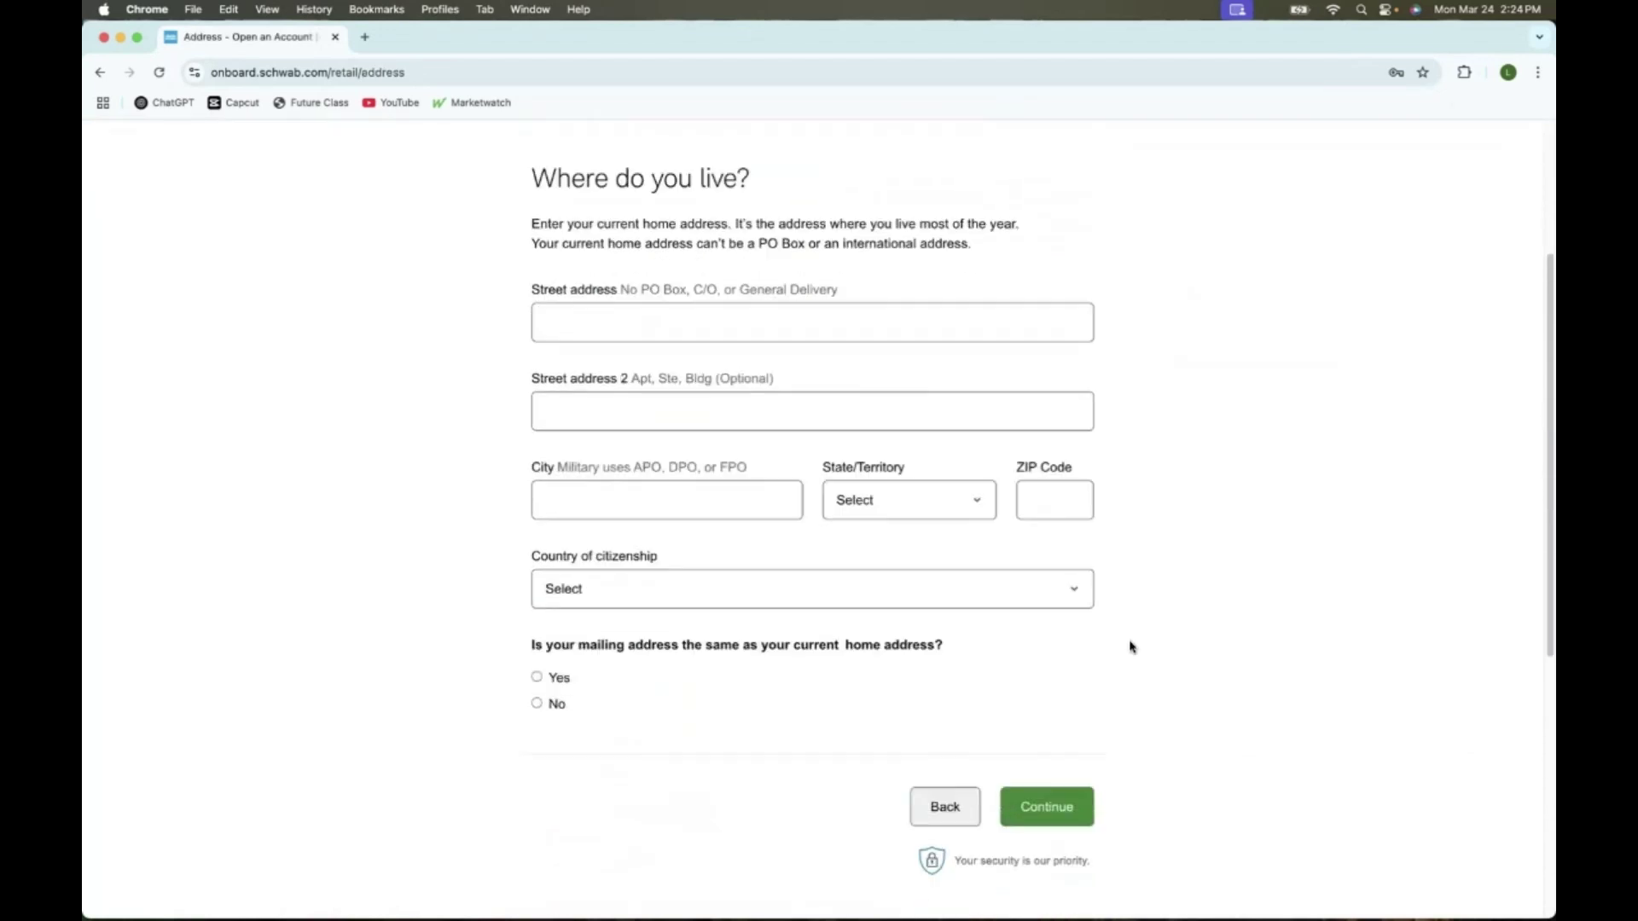
click(1069, 786)
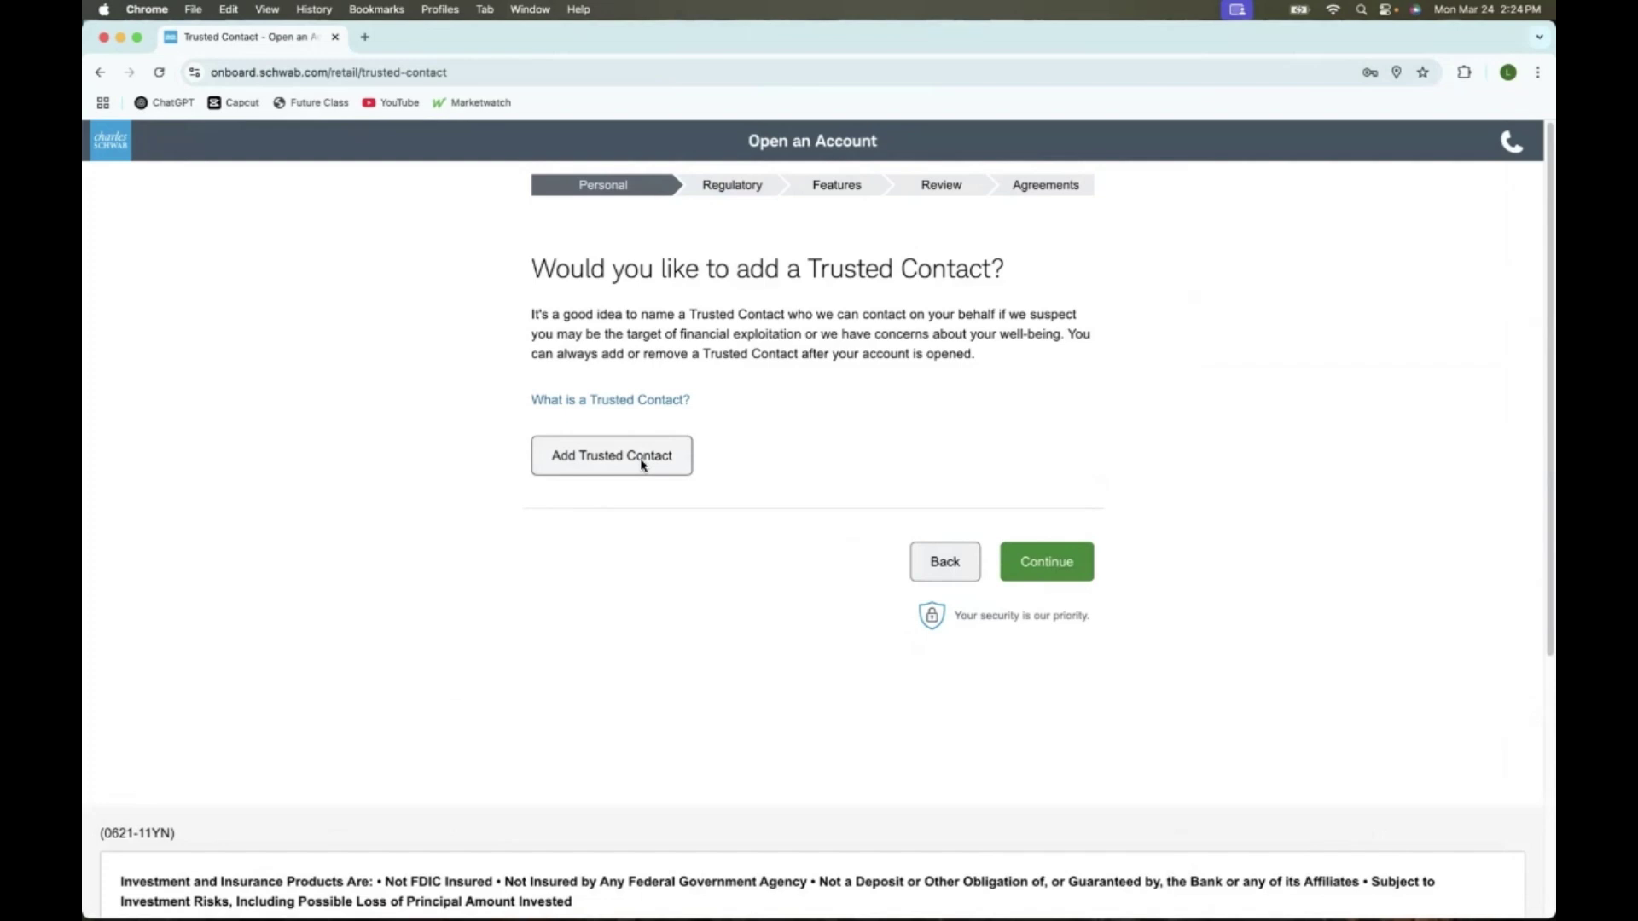
Step: Continue without adding a trusted contact and submit General purposes as the reason for opening the brokerage account
click(1025, 565)
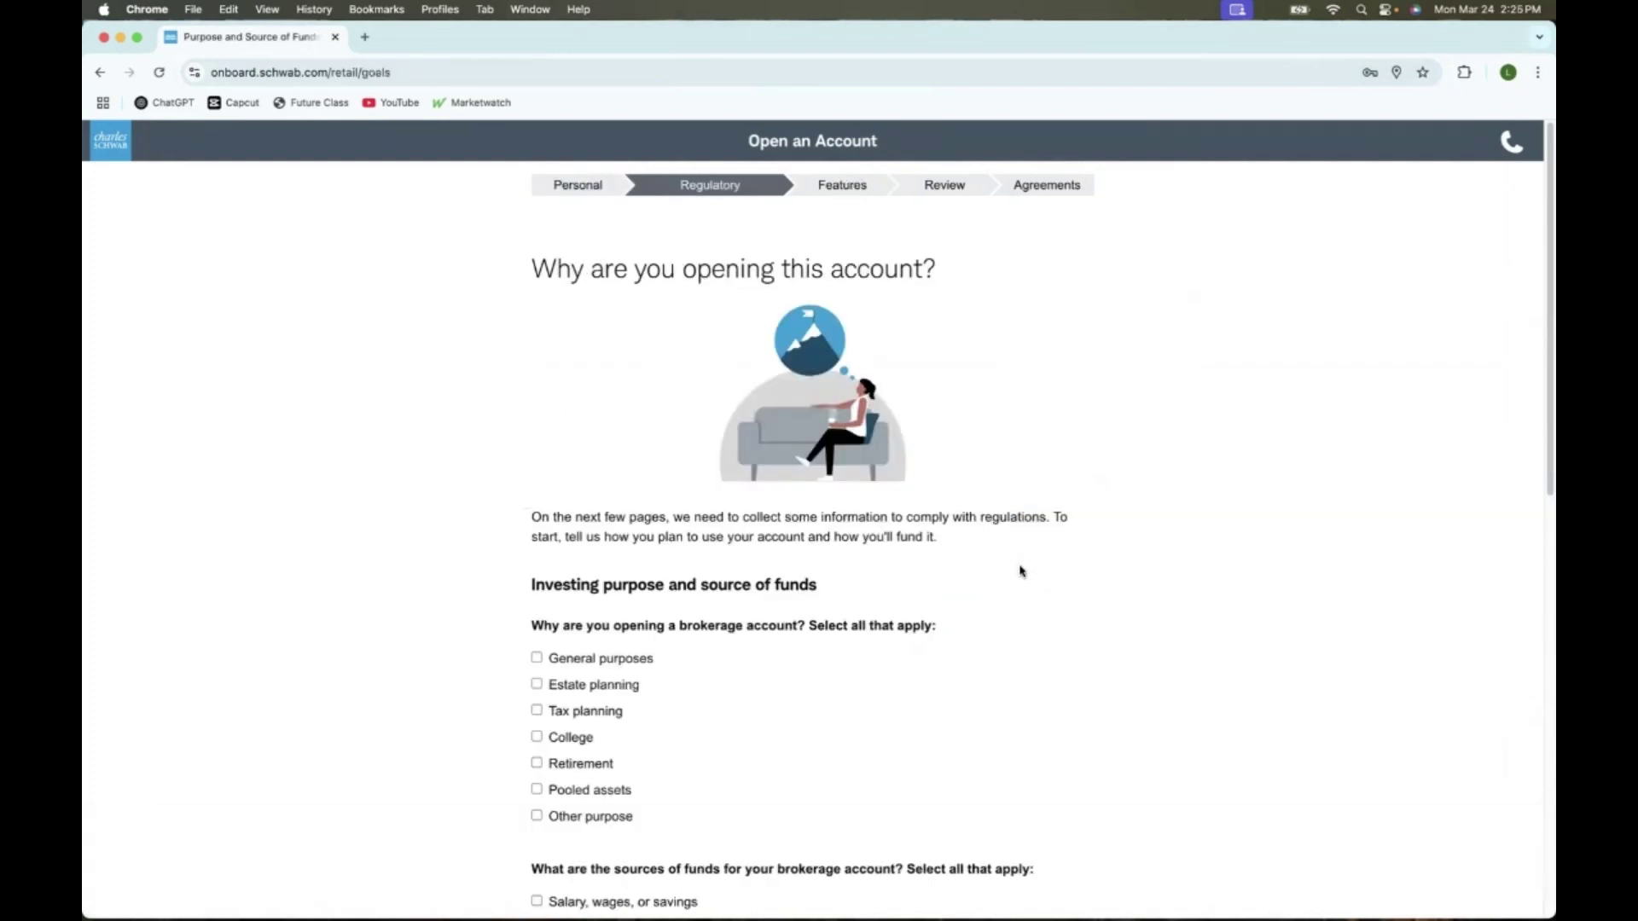
scroll(1024, 570, down, 3)
scroll(1021, 571, down, 3)
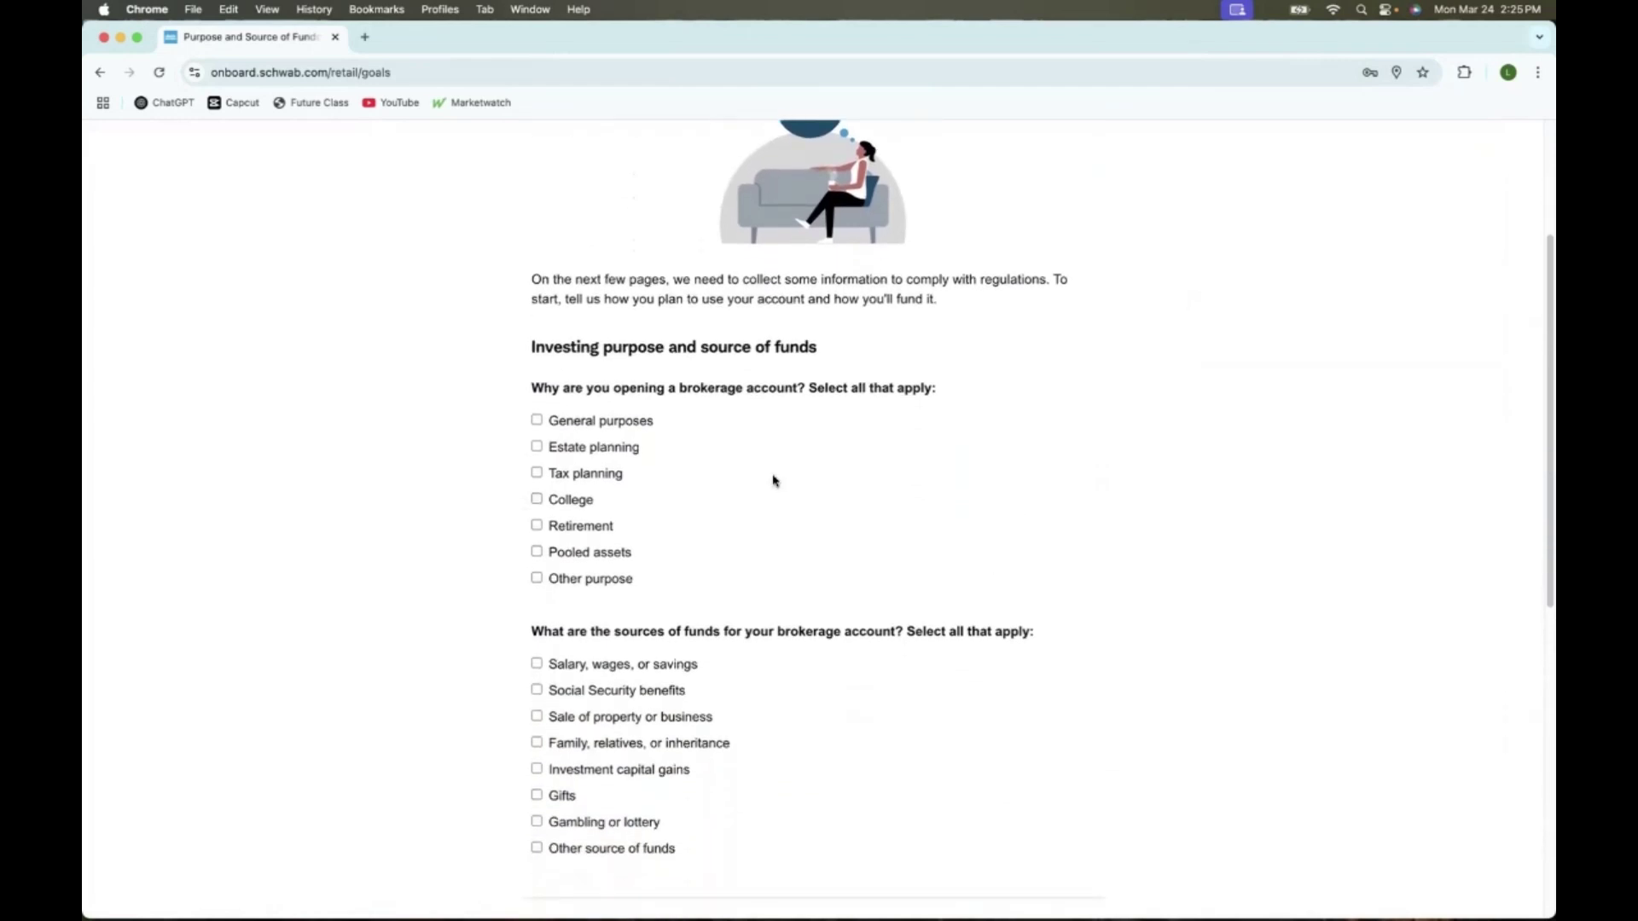
click(626, 424)
scroll(805, 468, down, 5)
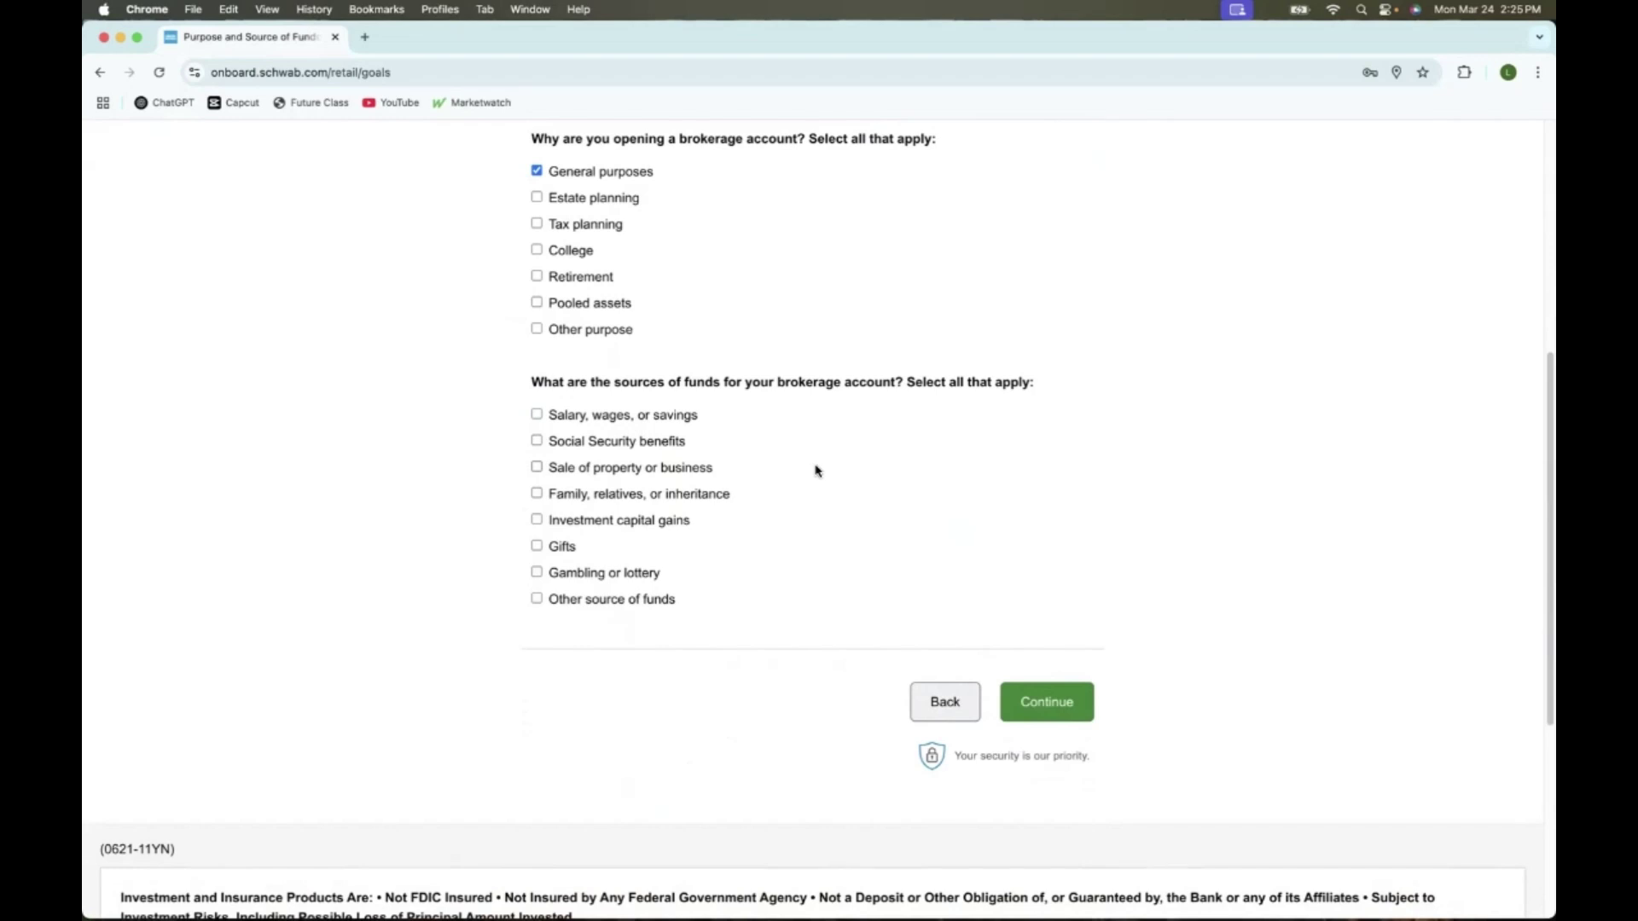
scroll(817, 470, down, 1)
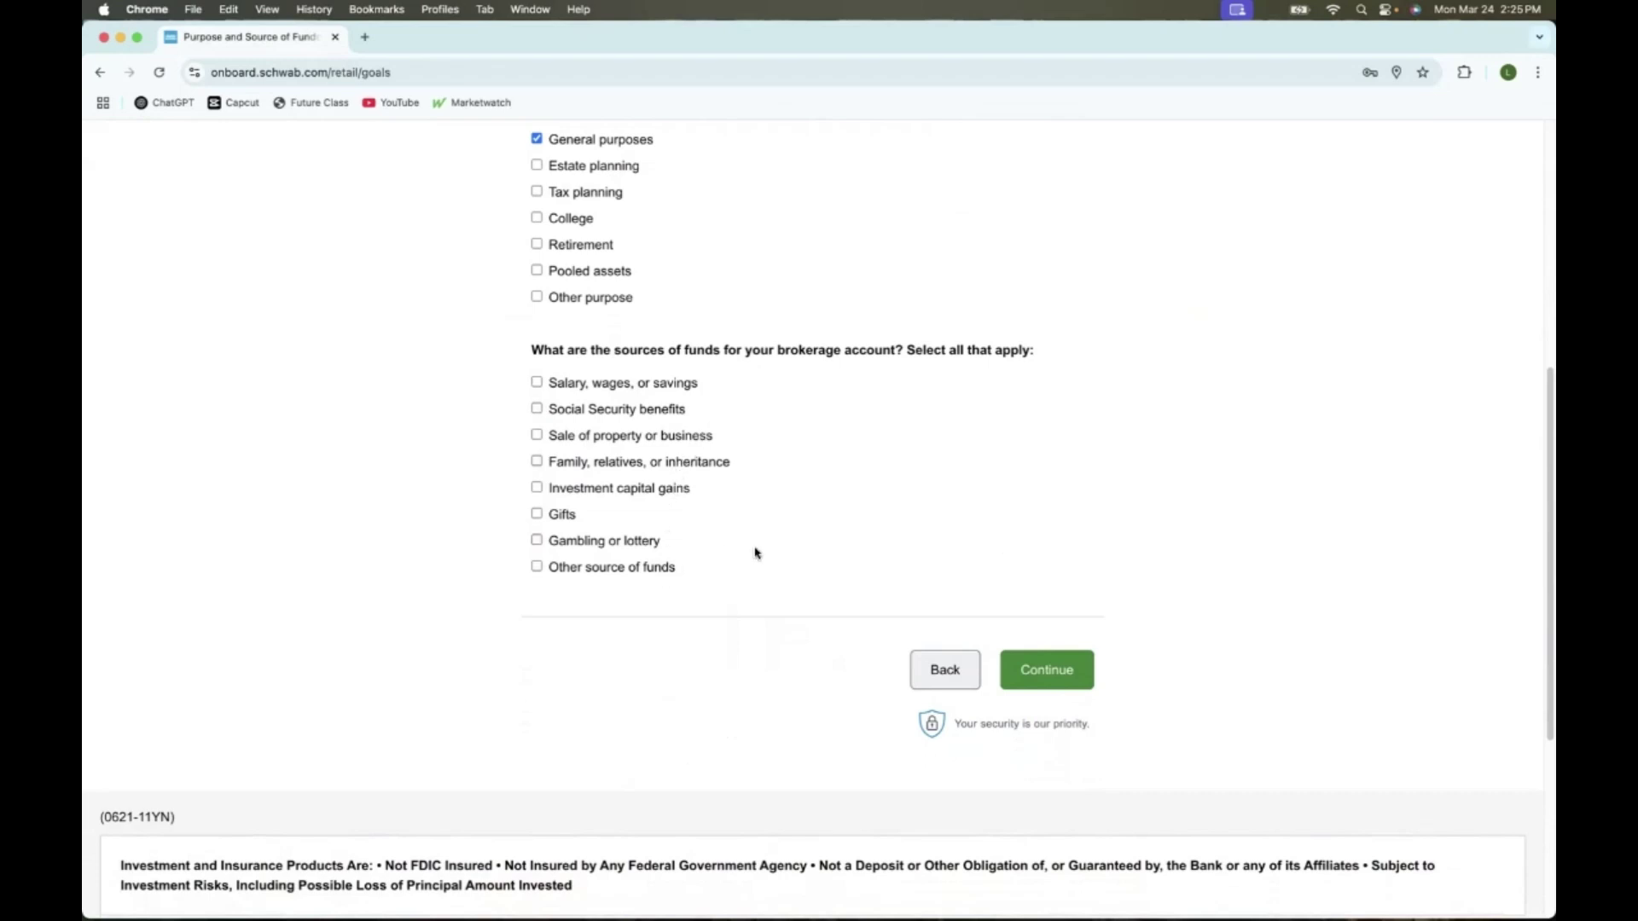
click(1048, 691)
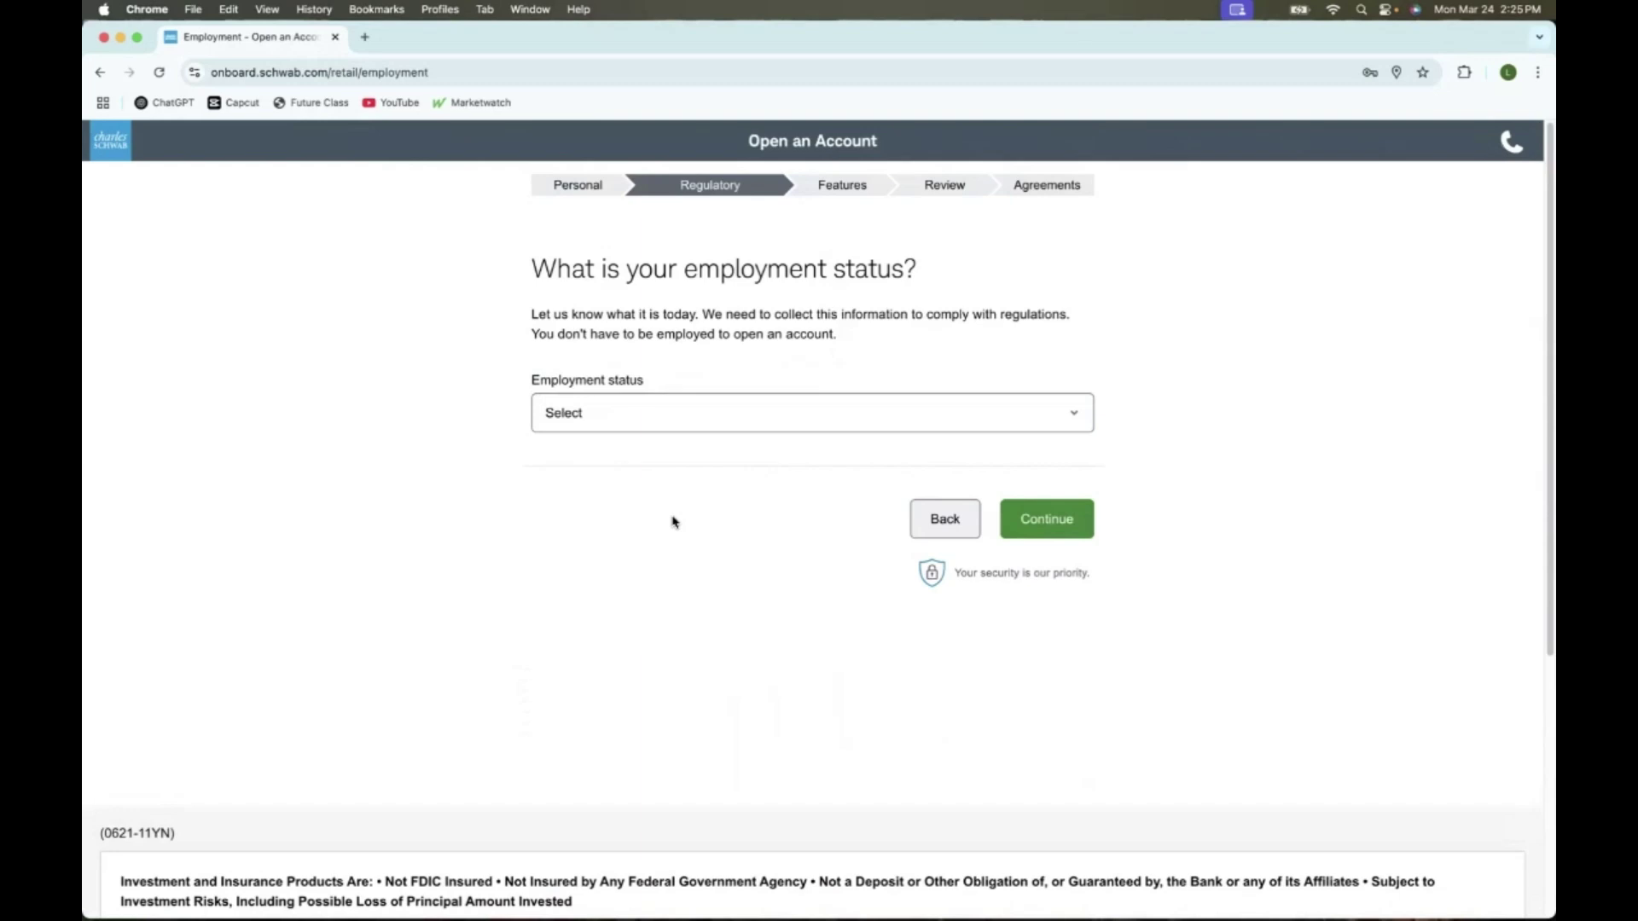
Step: Set the employment status to Employed and continue past the employment details
click(752, 415)
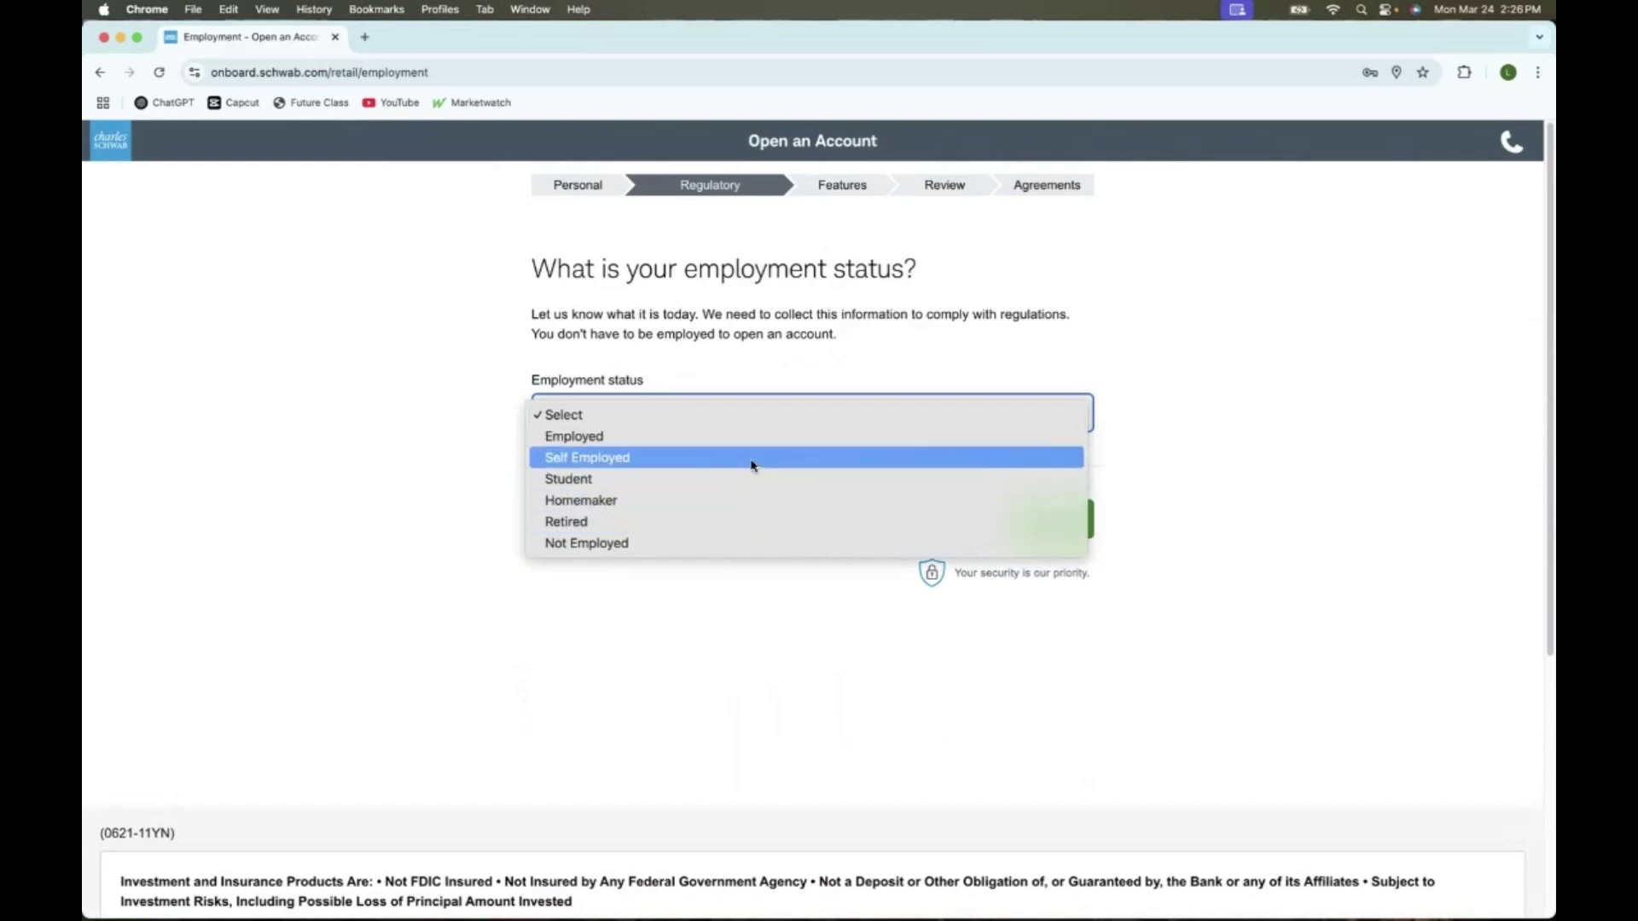
click(756, 440)
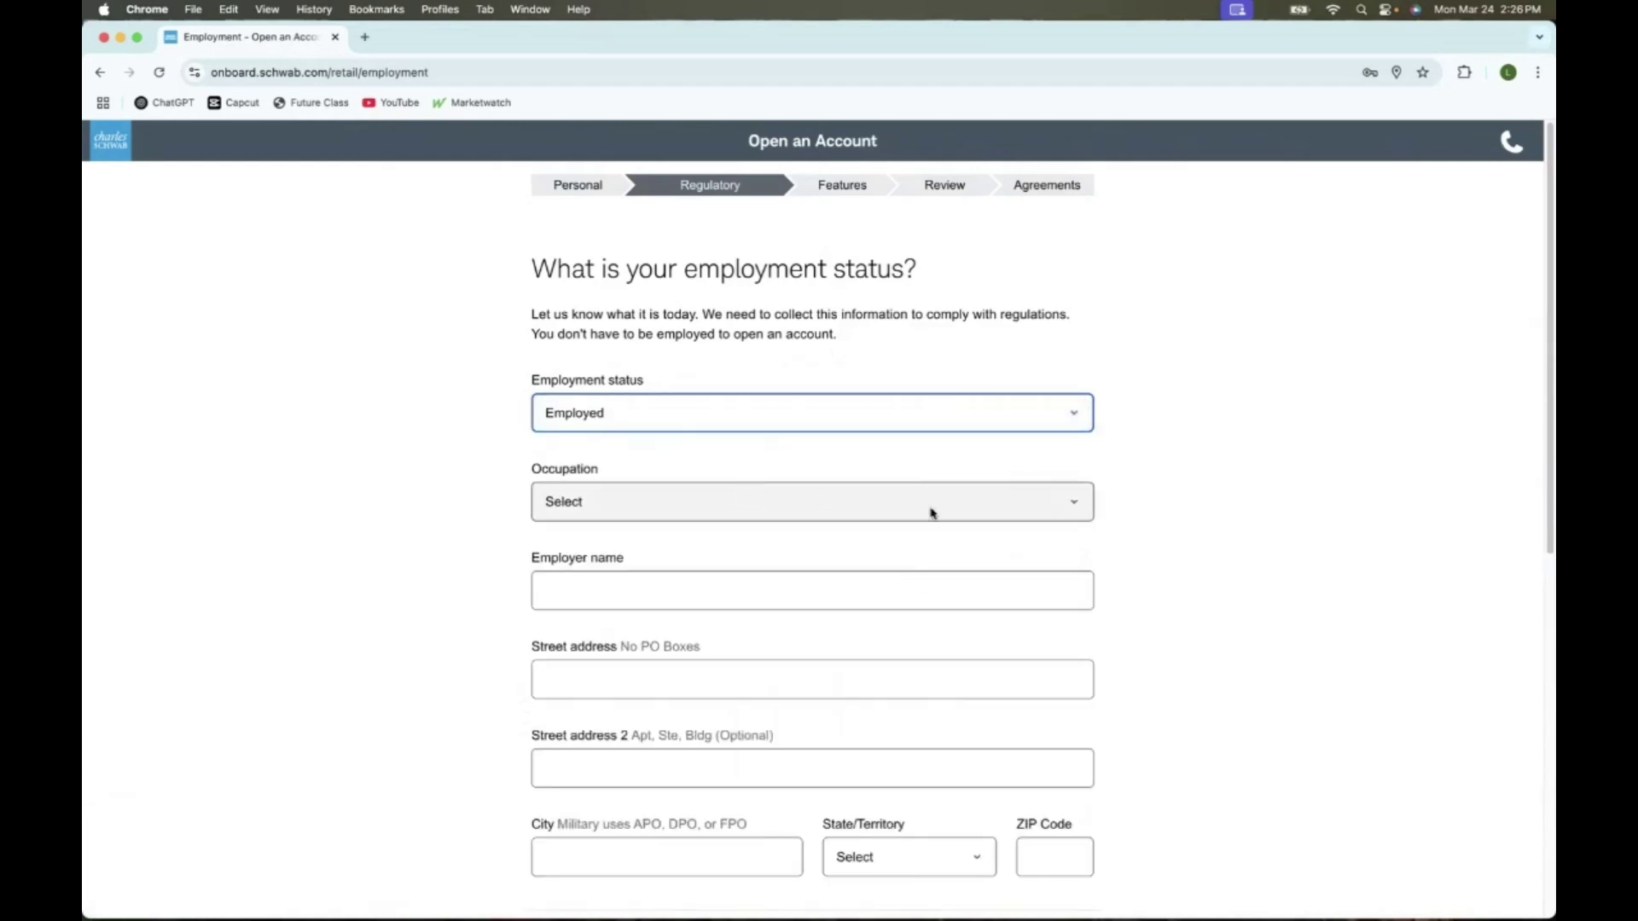
scroll(1118, 546, down, 2)
scroll(1120, 553, down, 3)
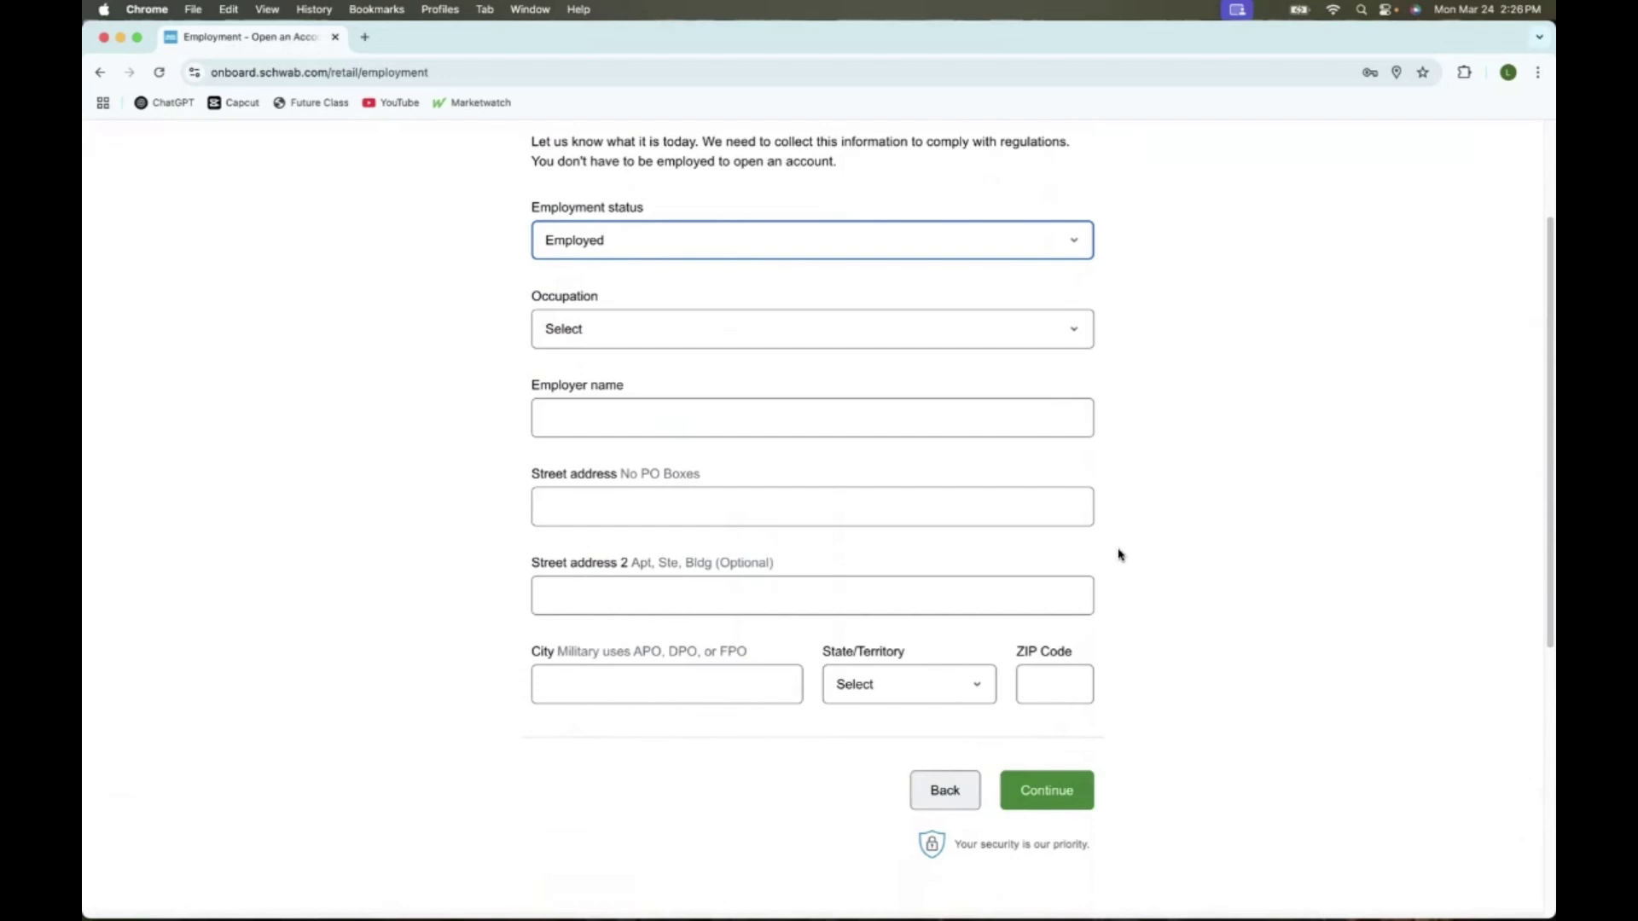
click(1046, 794)
Step: Answer No to both regulatory questions, on public company roles and on broker-dealer, FINRA or stock exchange ties, and continue
scroll(1126, 535, down, 1)
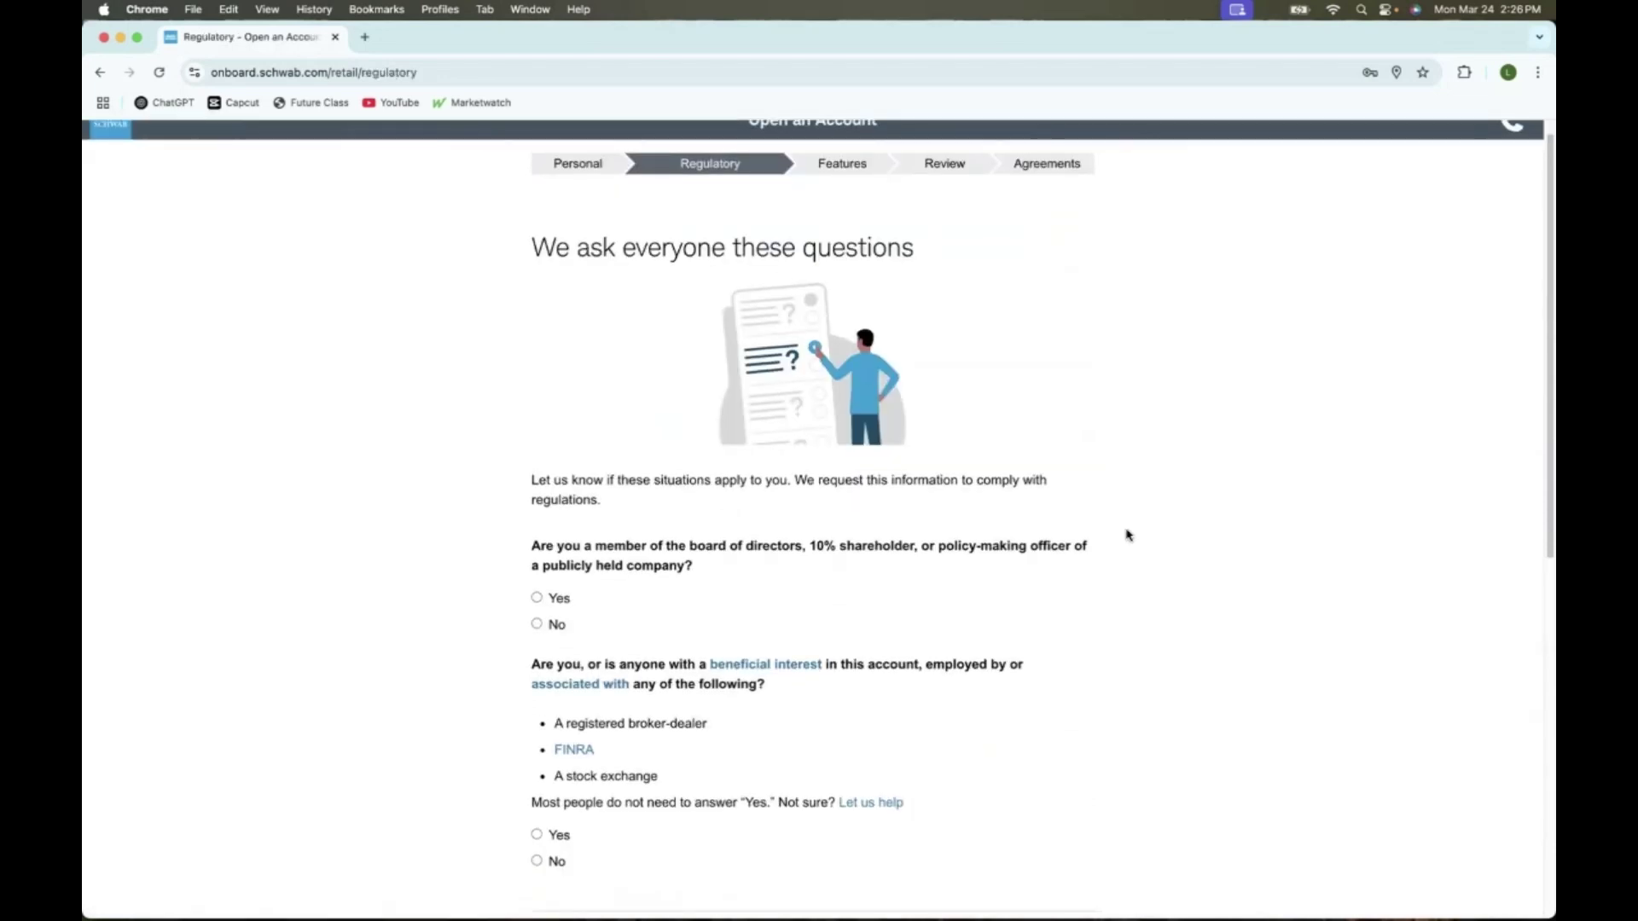
scroll(1119, 539, down, 3)
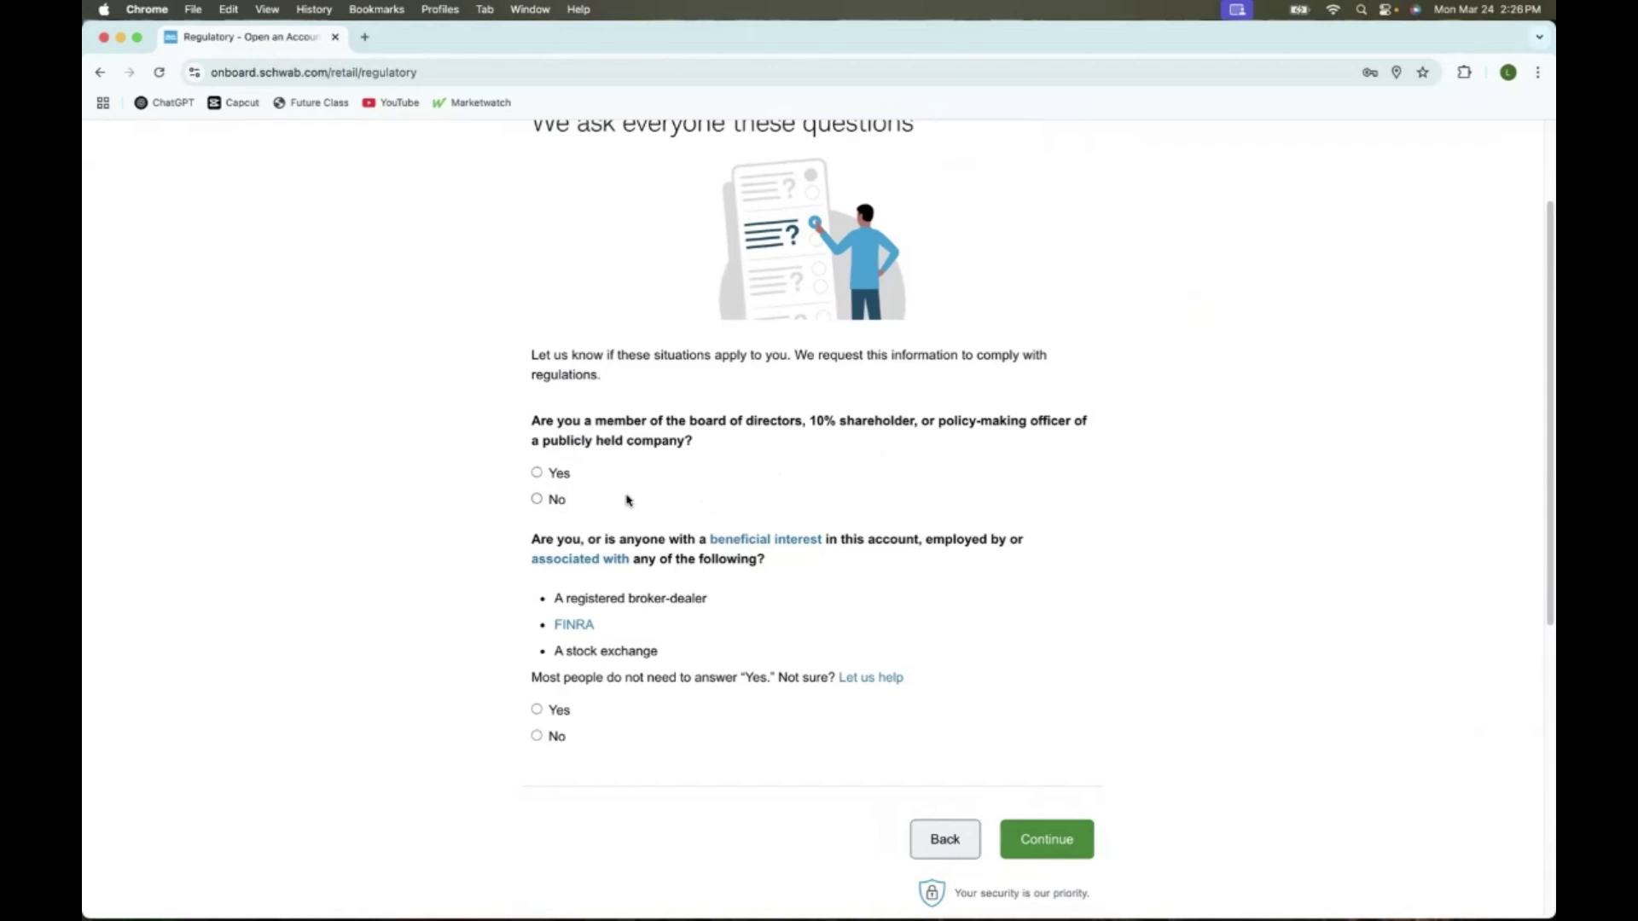
click(561, 501)
scroll(695, 484, down, 2)
scroll(696, 485, down, 1)
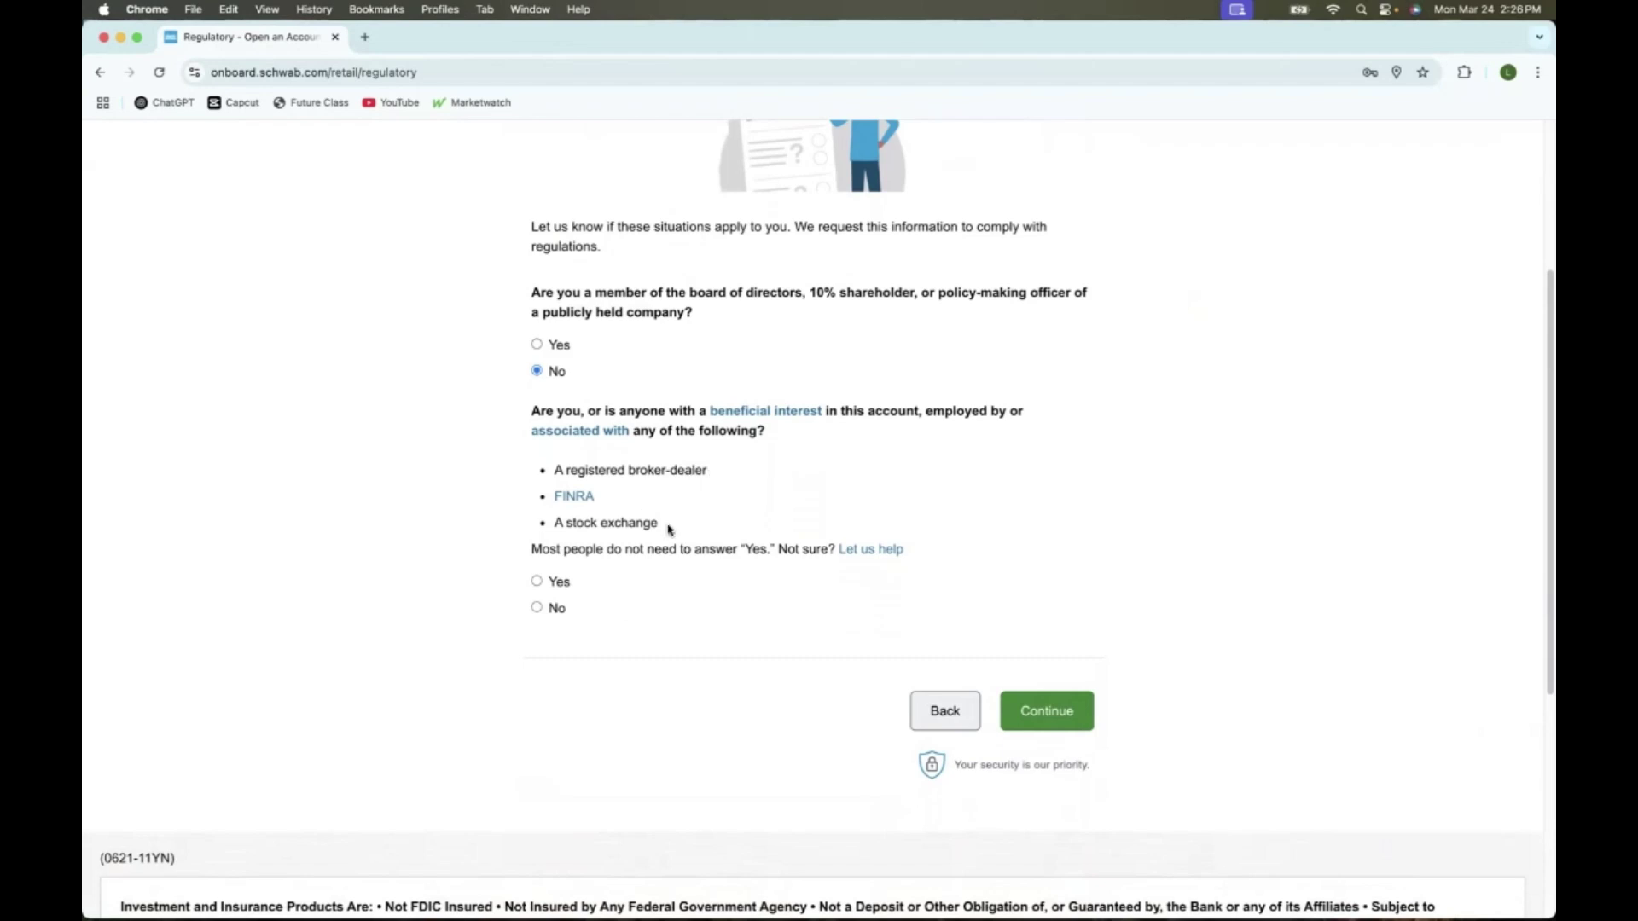
click(555, 608)
click(1037, 710)
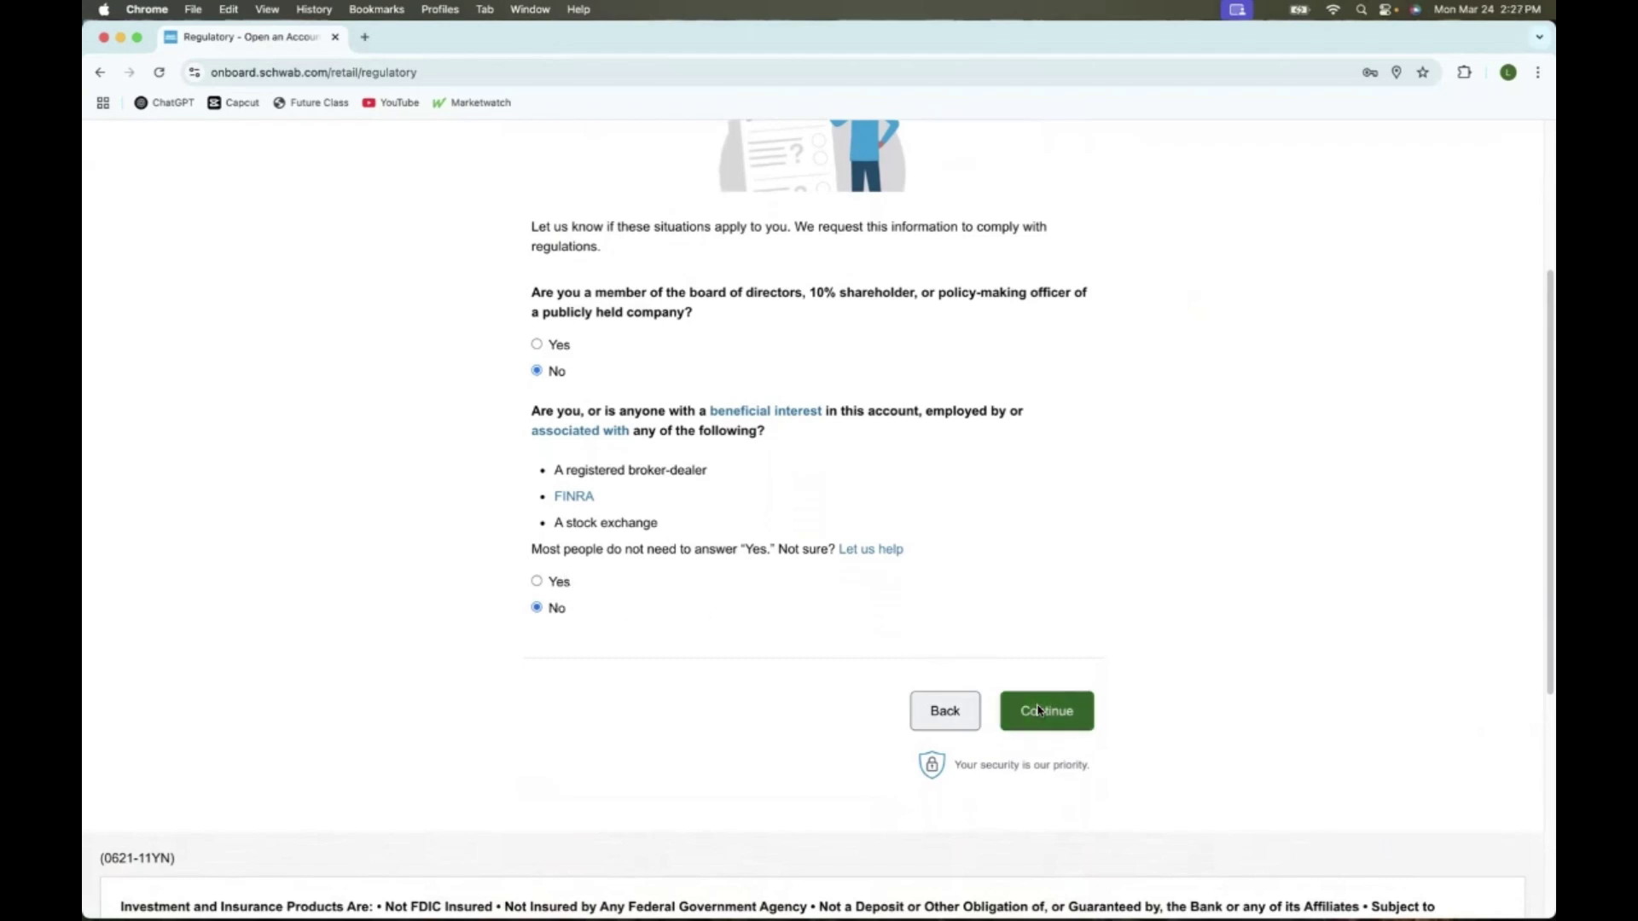
Step: Continue with all paperless documents kept and no checks or debit card, and decline making this a margin account
scroll(1005, 699, down, 3)
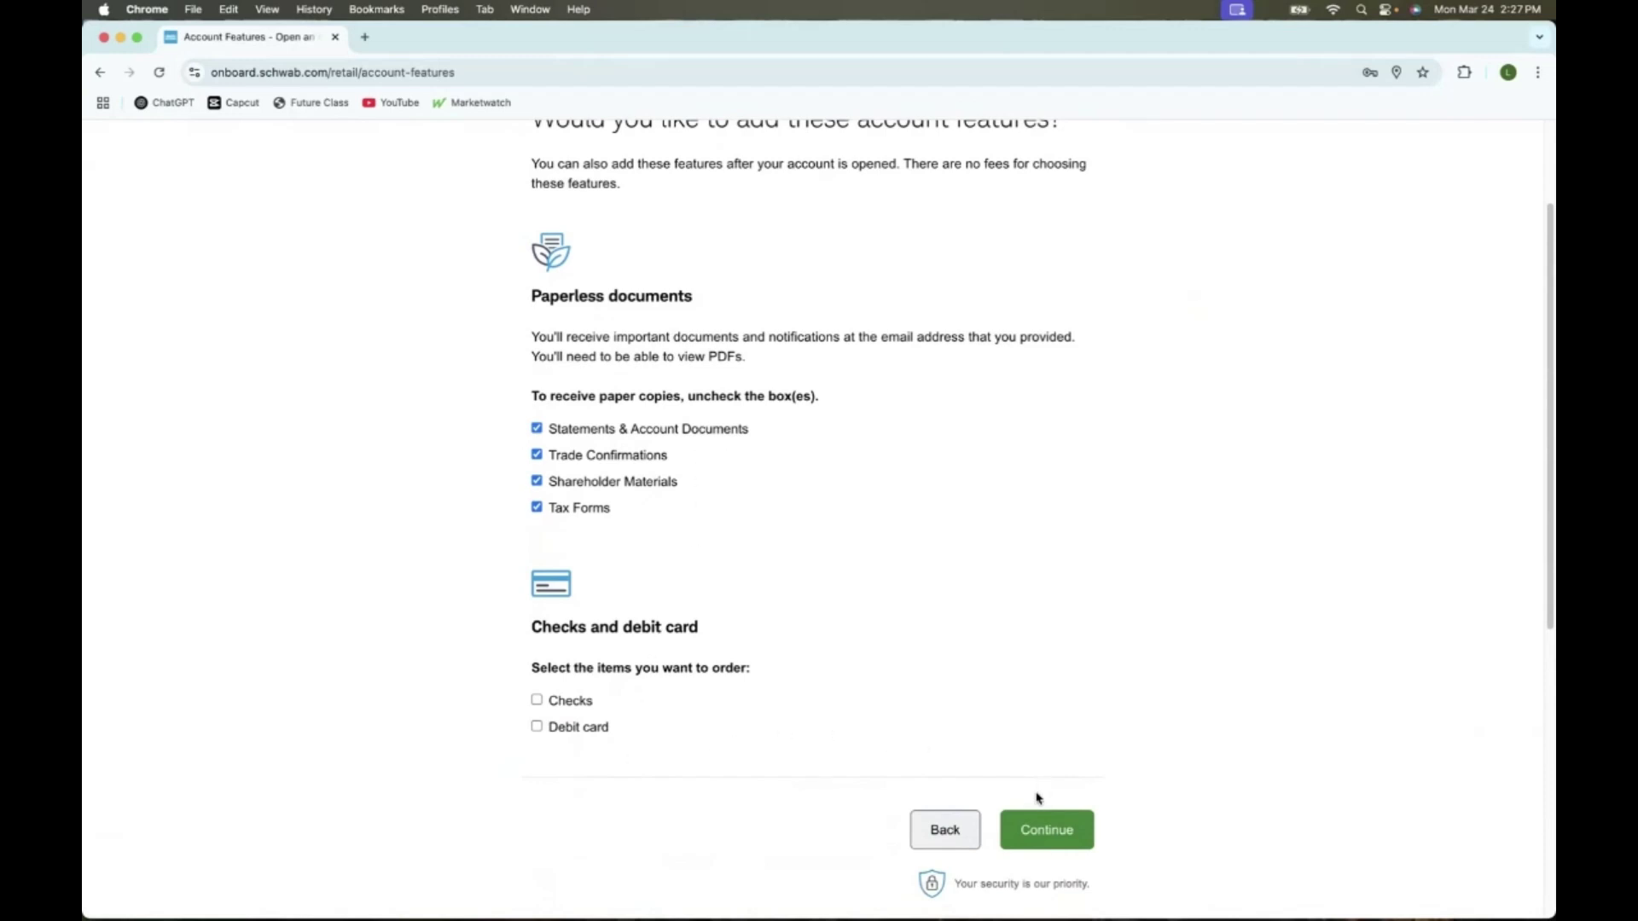
click(1031, 825)
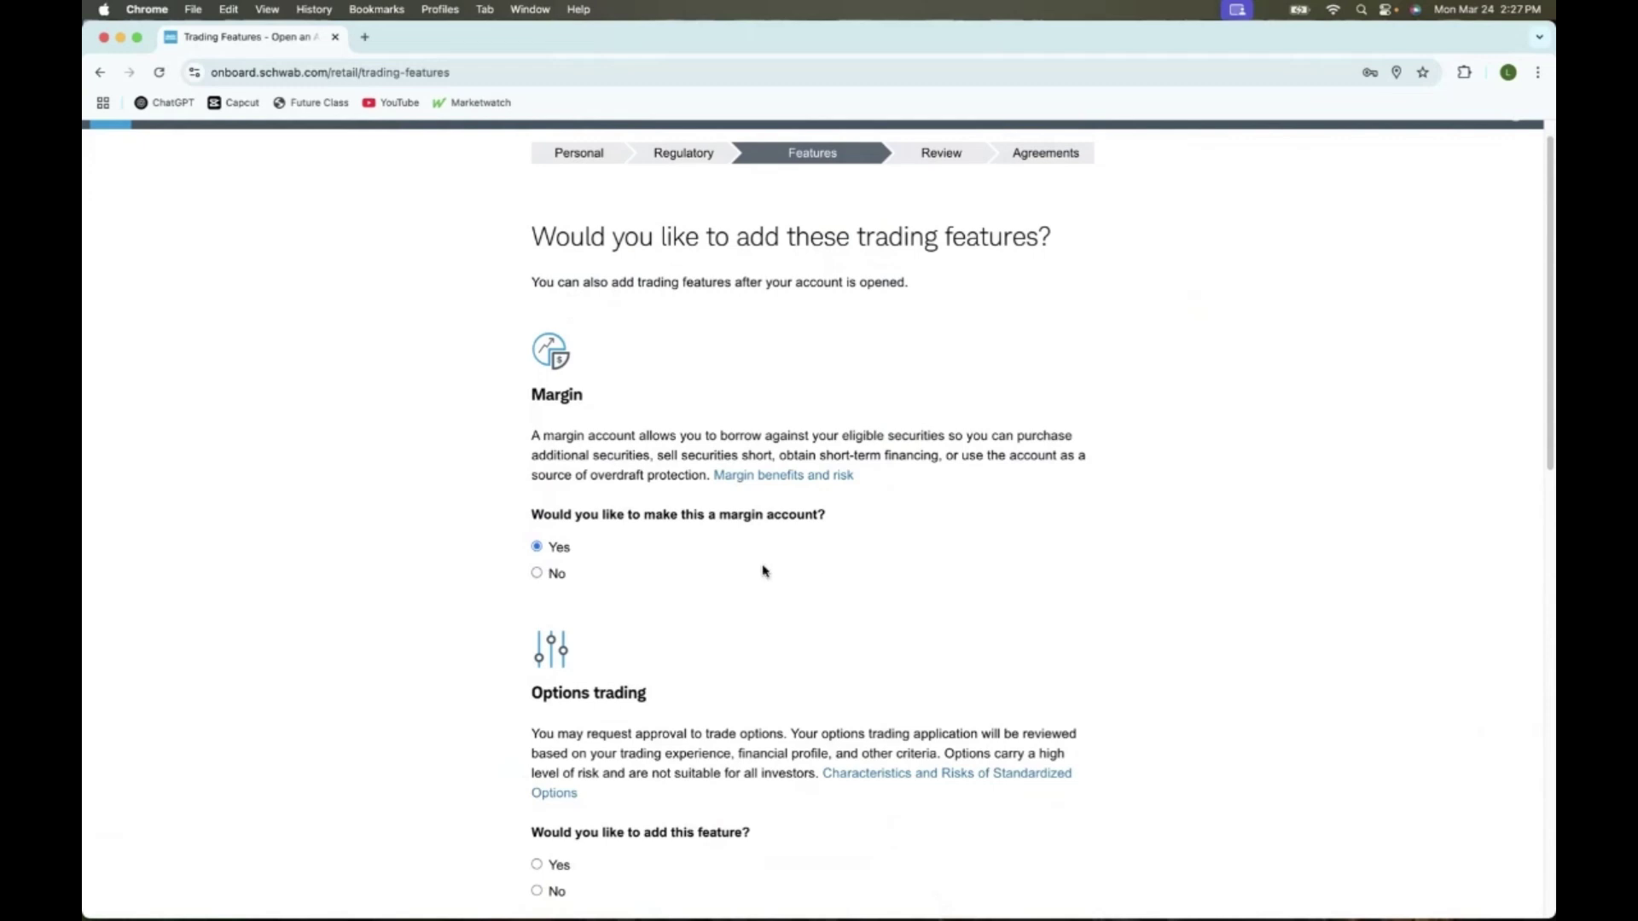
click(559, 575)
click(562, 553)
click(555, 575)
scroll(793, 615, down, 3)
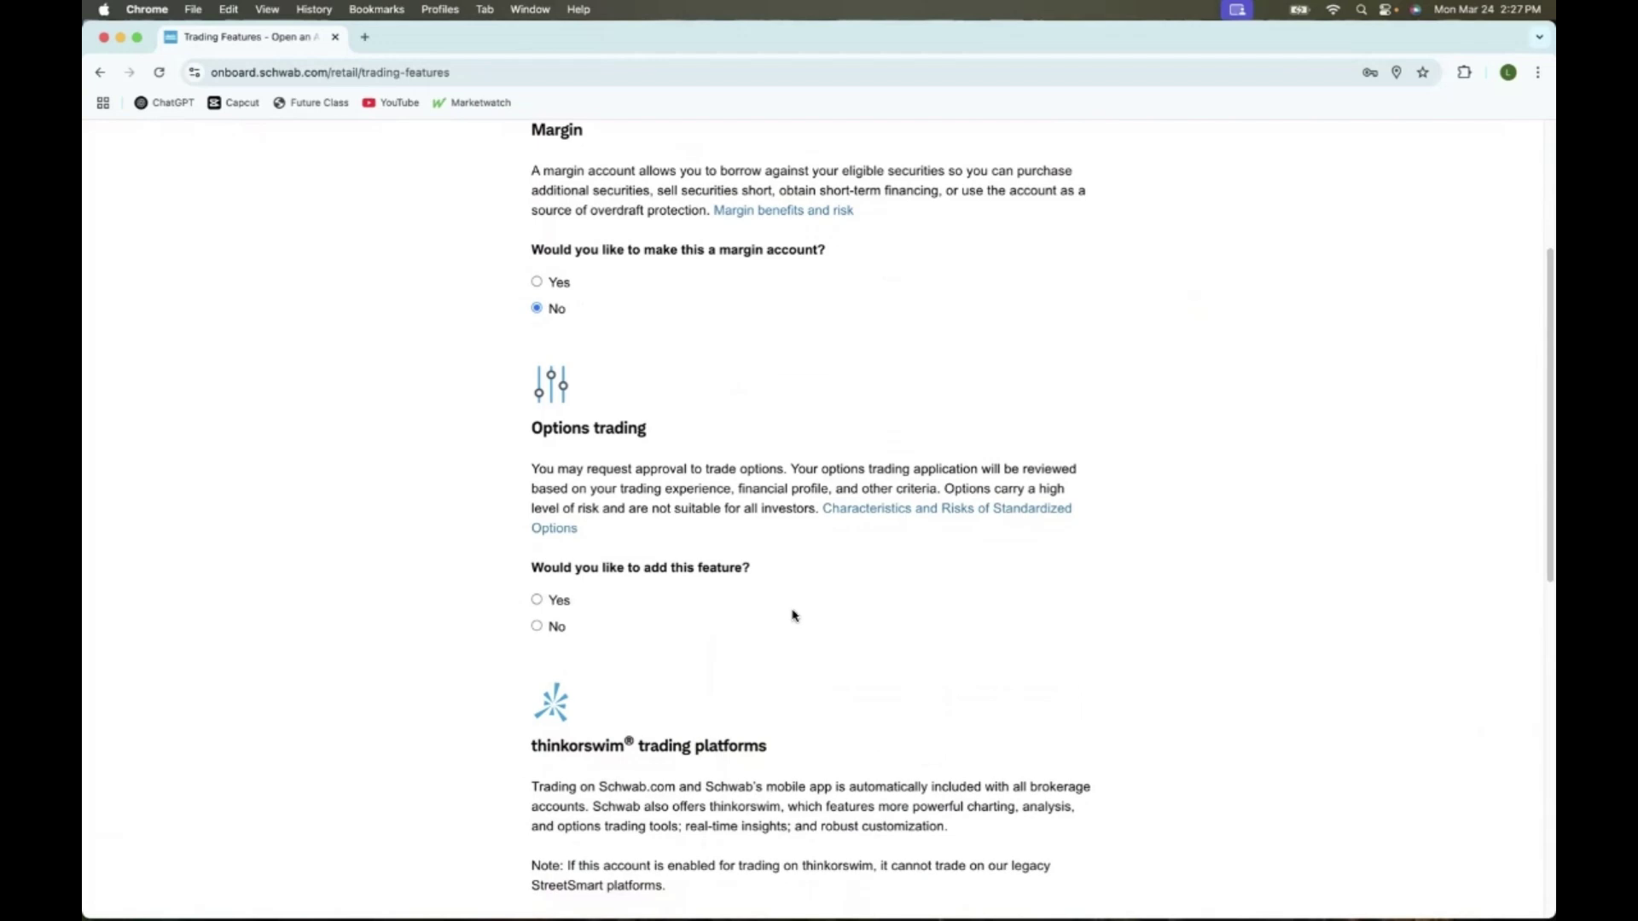
Step: Request options trading and enable the account for trading on thinkorswim, submitting the trading features
click(561, 601)
scroll(856, 644, down, 3)
scroll(858, 642, down, 4)
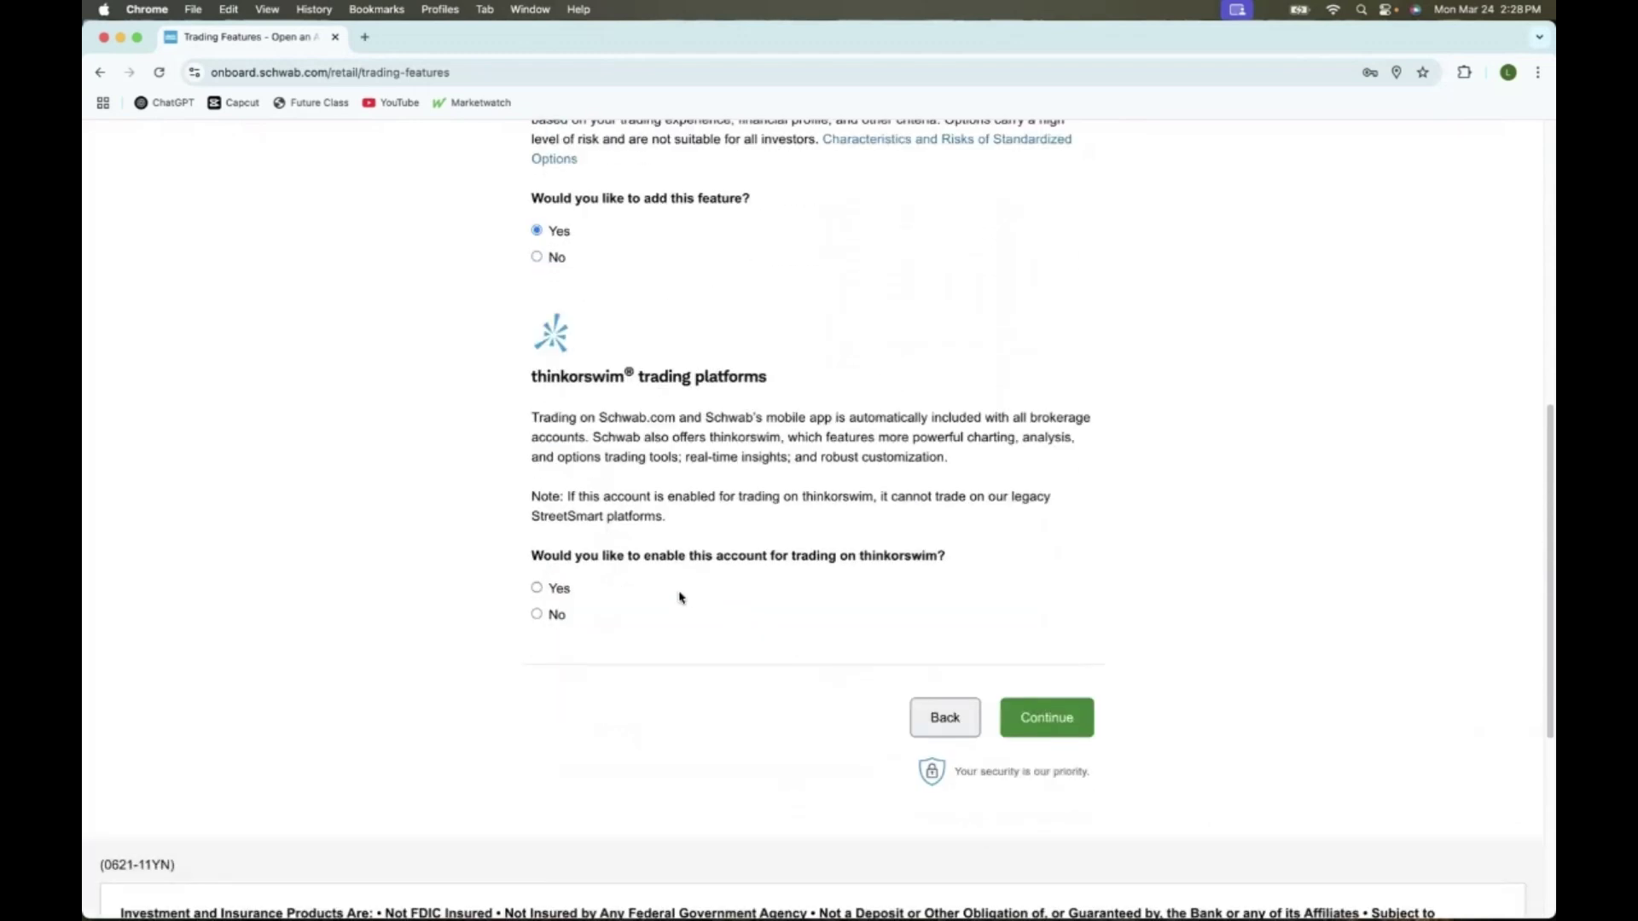
click(547, 591)
click(1020, 714)
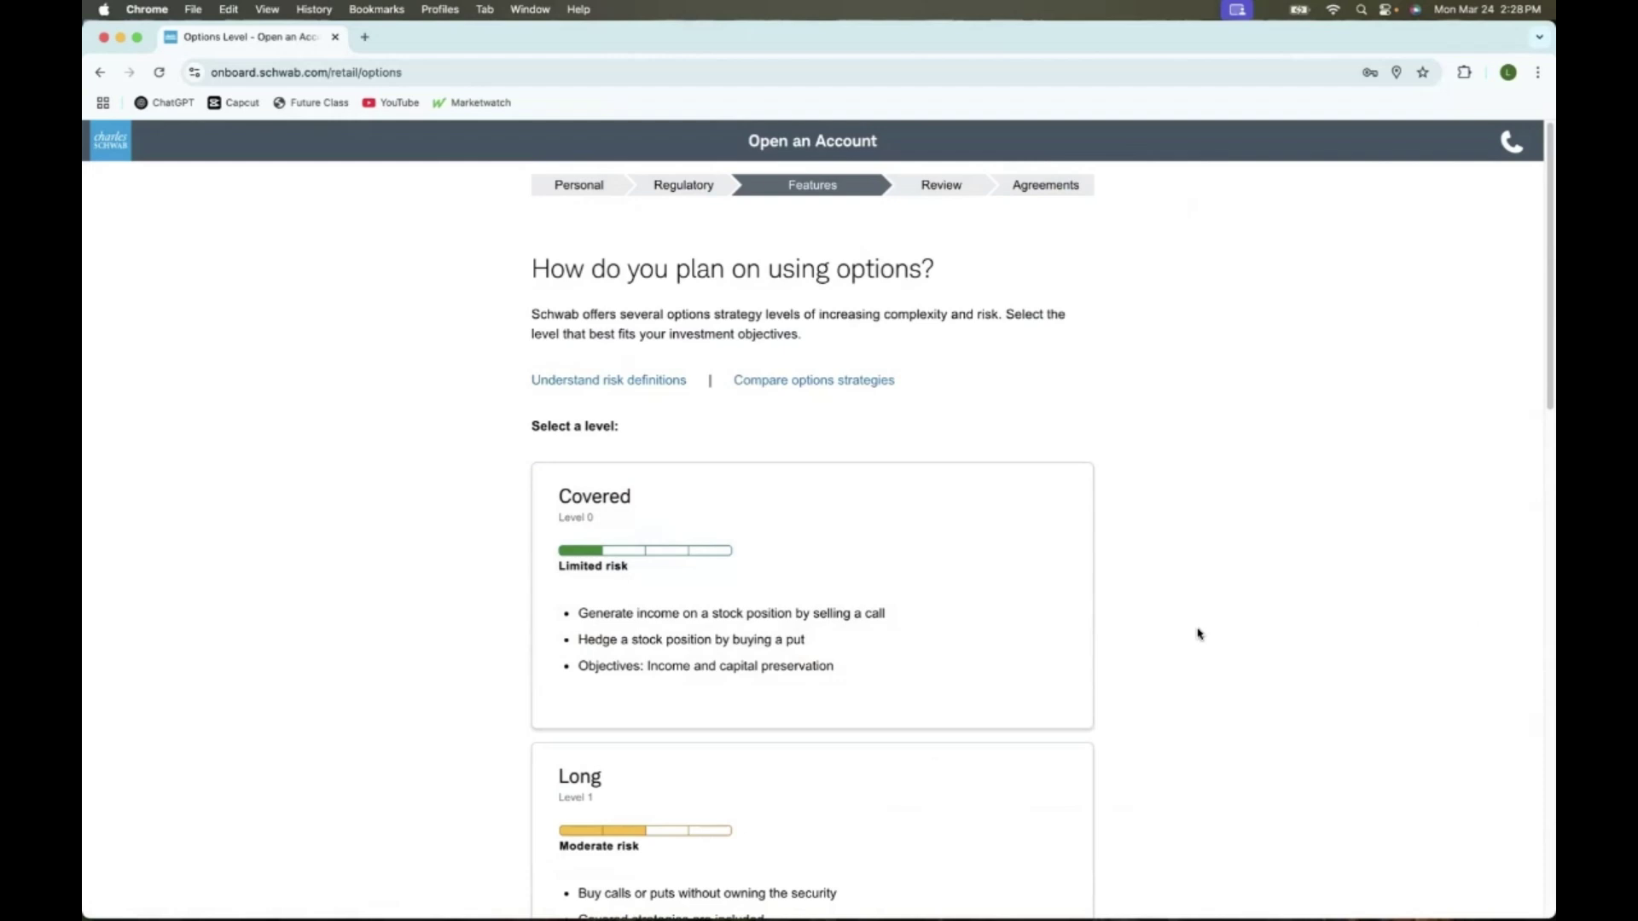
Step: Choose the Long (Level 1, moderate risk) options strategy level and continue
scroll(1200, 633, down, 1)
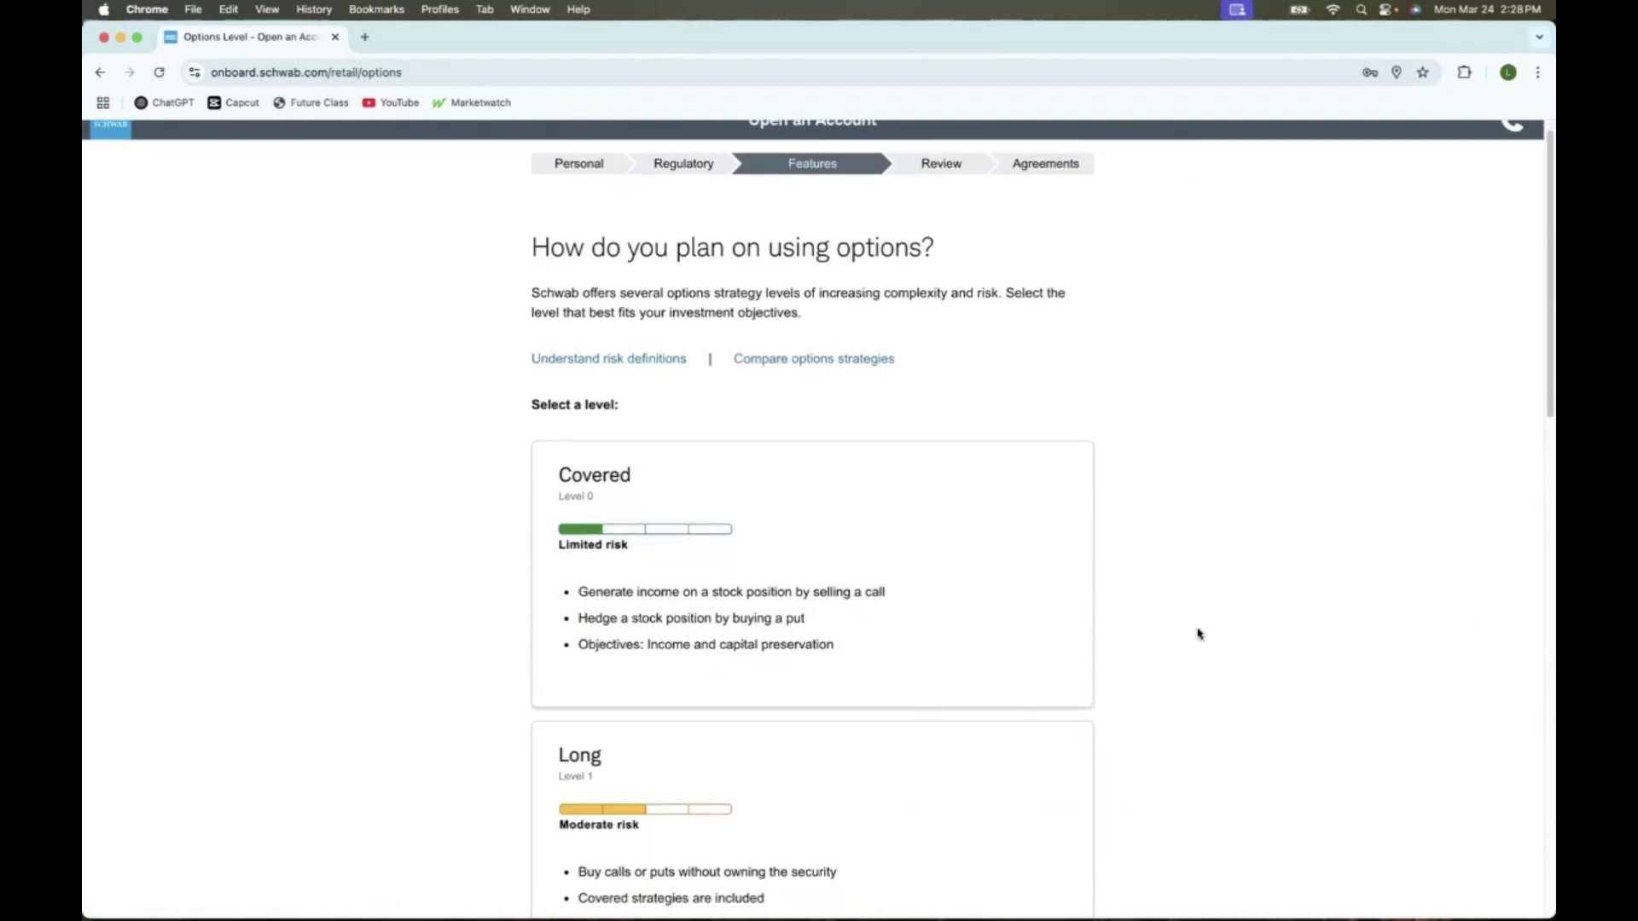
scroll(1200, 634, down, 5)
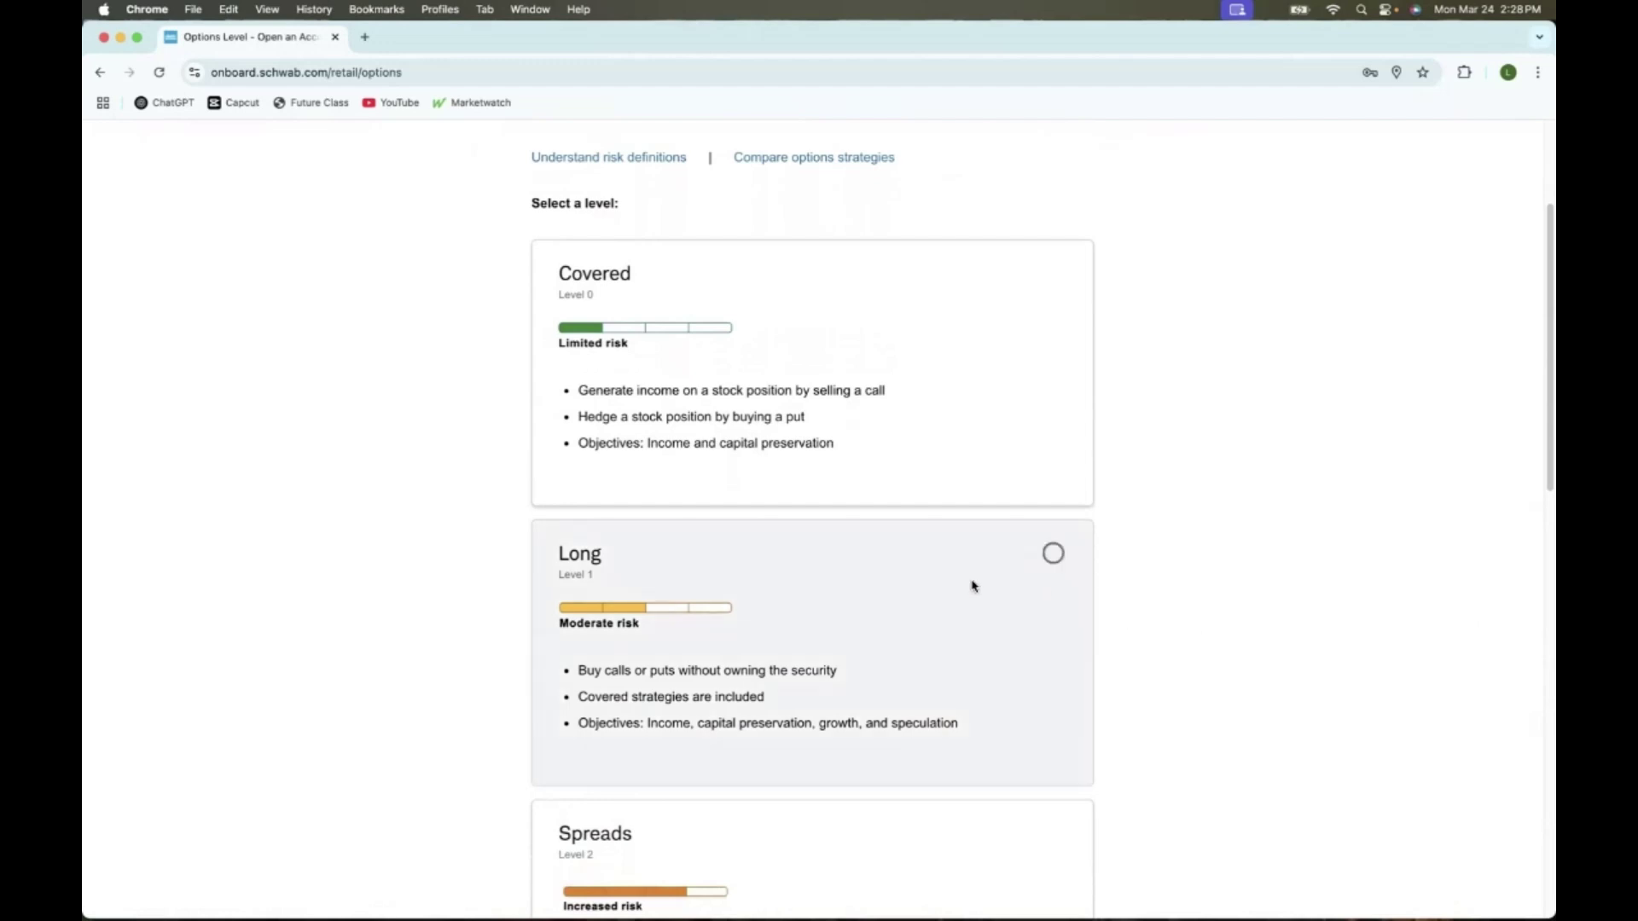
click(1054, 555)
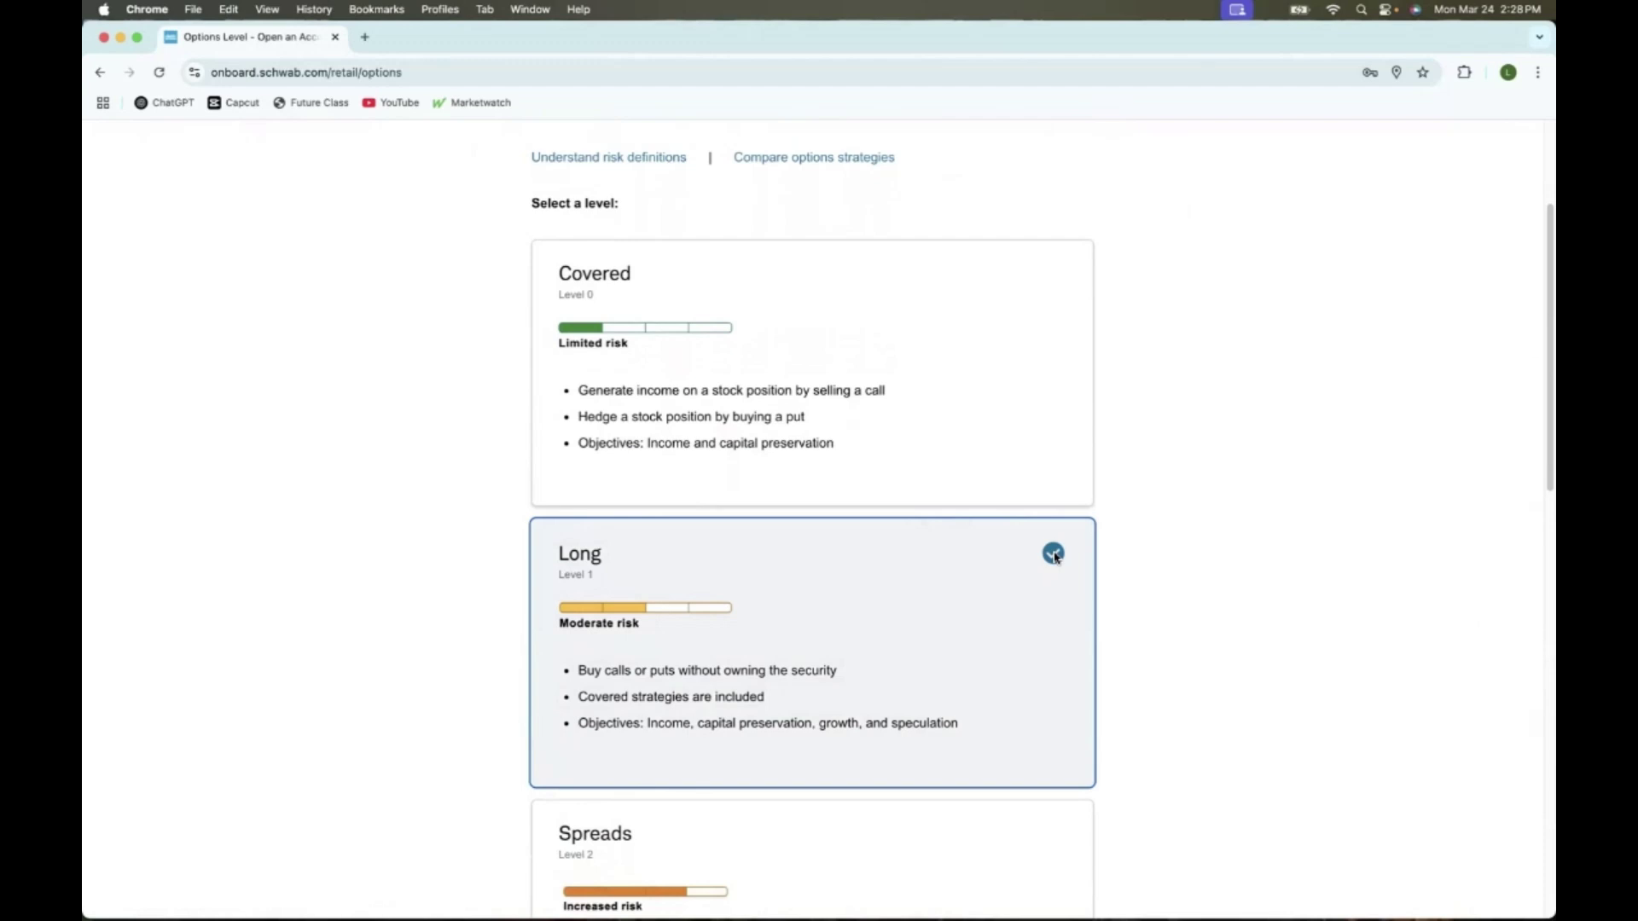
scroll(1054, 559, down, 10)
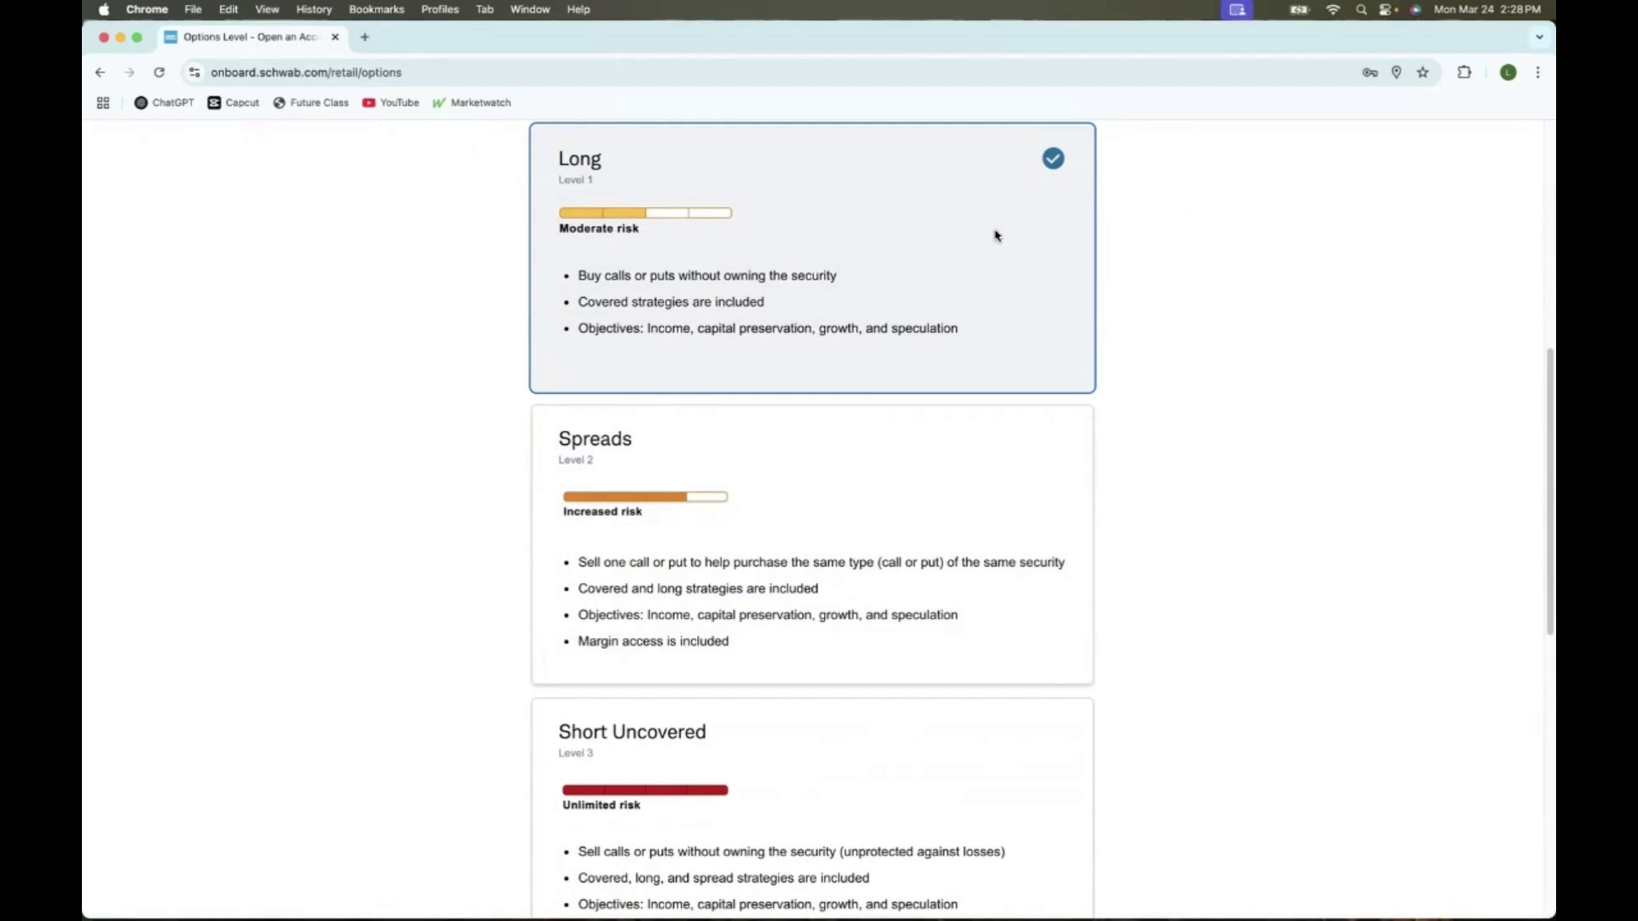
scroll(994, 236, down, 5)
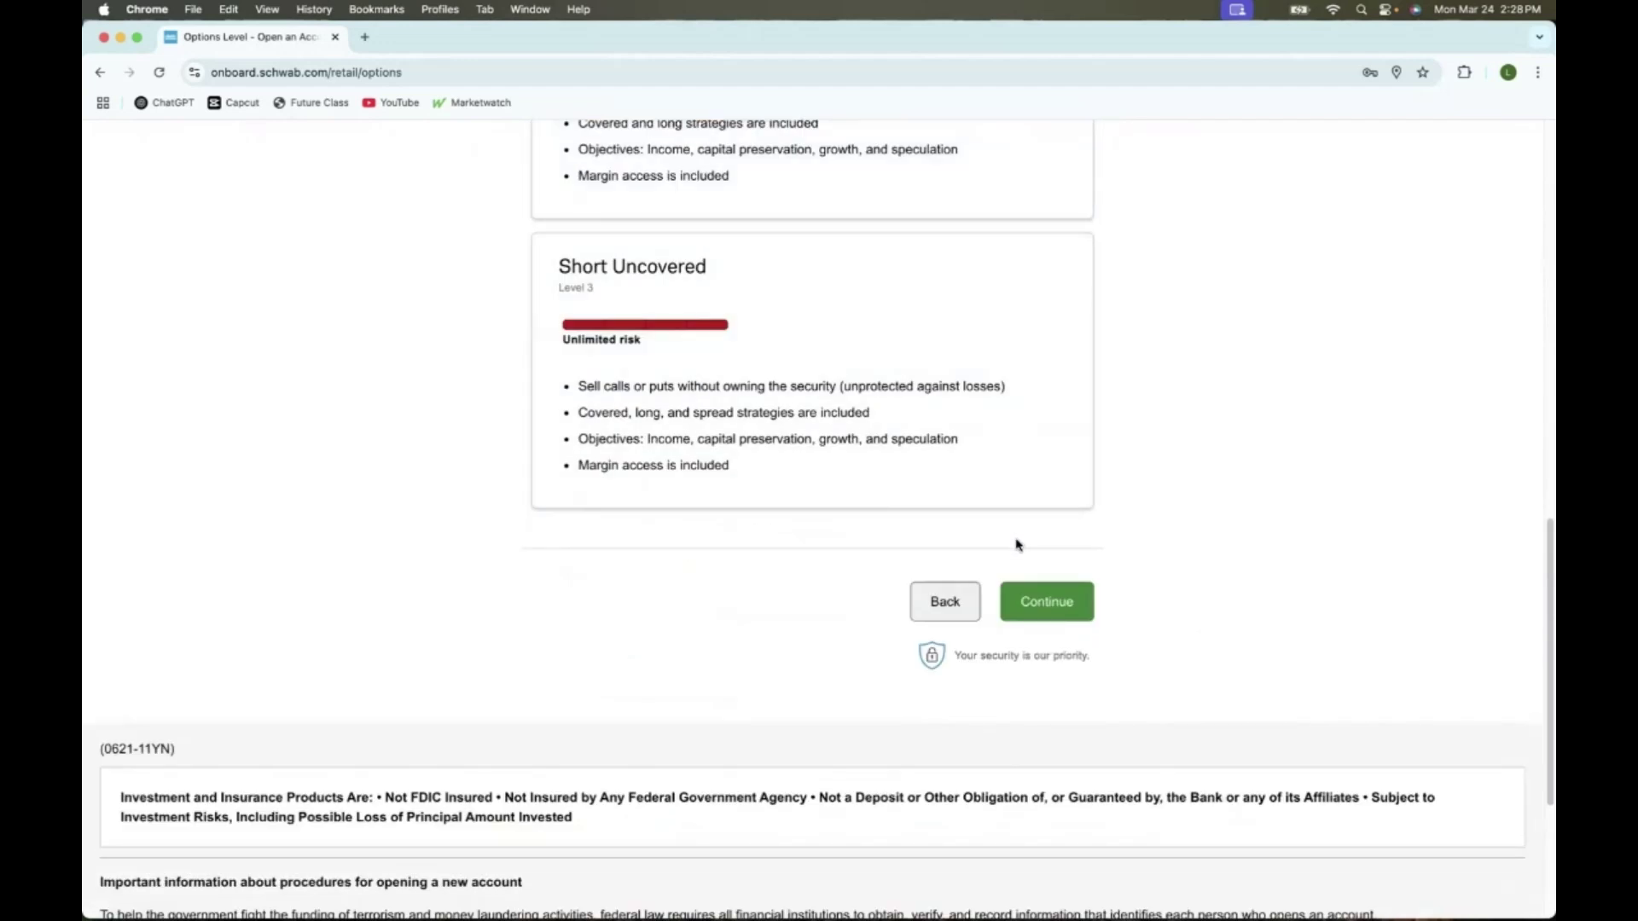
click(1024, 602)
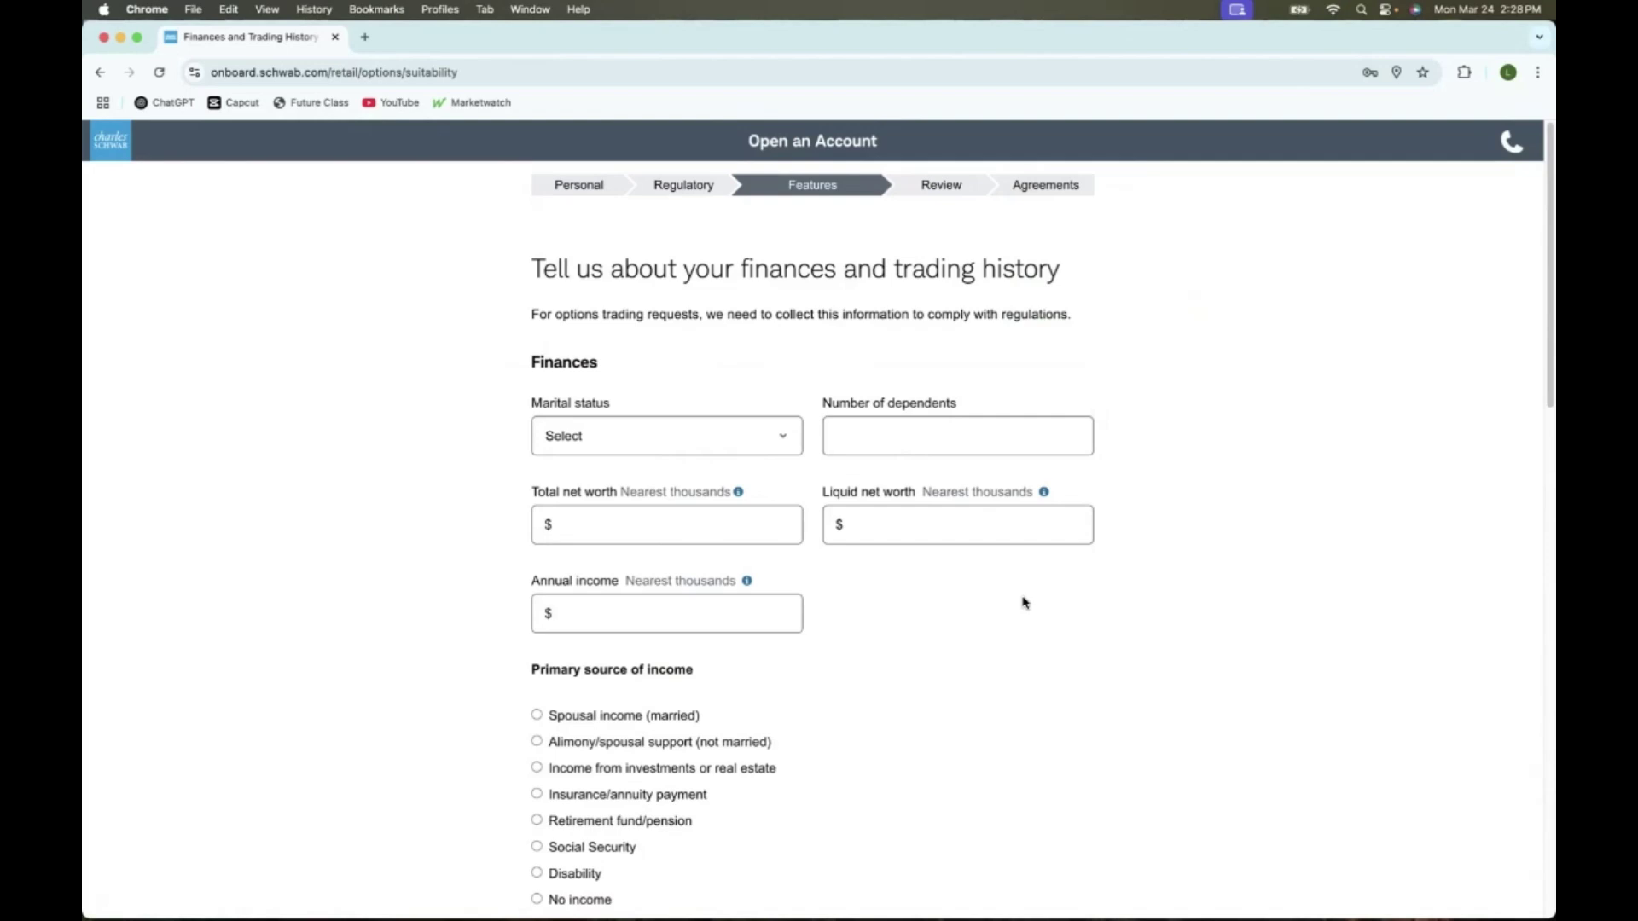
Step: Set the stock investing knowledge level to Good in the finances and trading history form
scroll(1025, 603, down, 2)
scroll(1025, 603, down, 3)
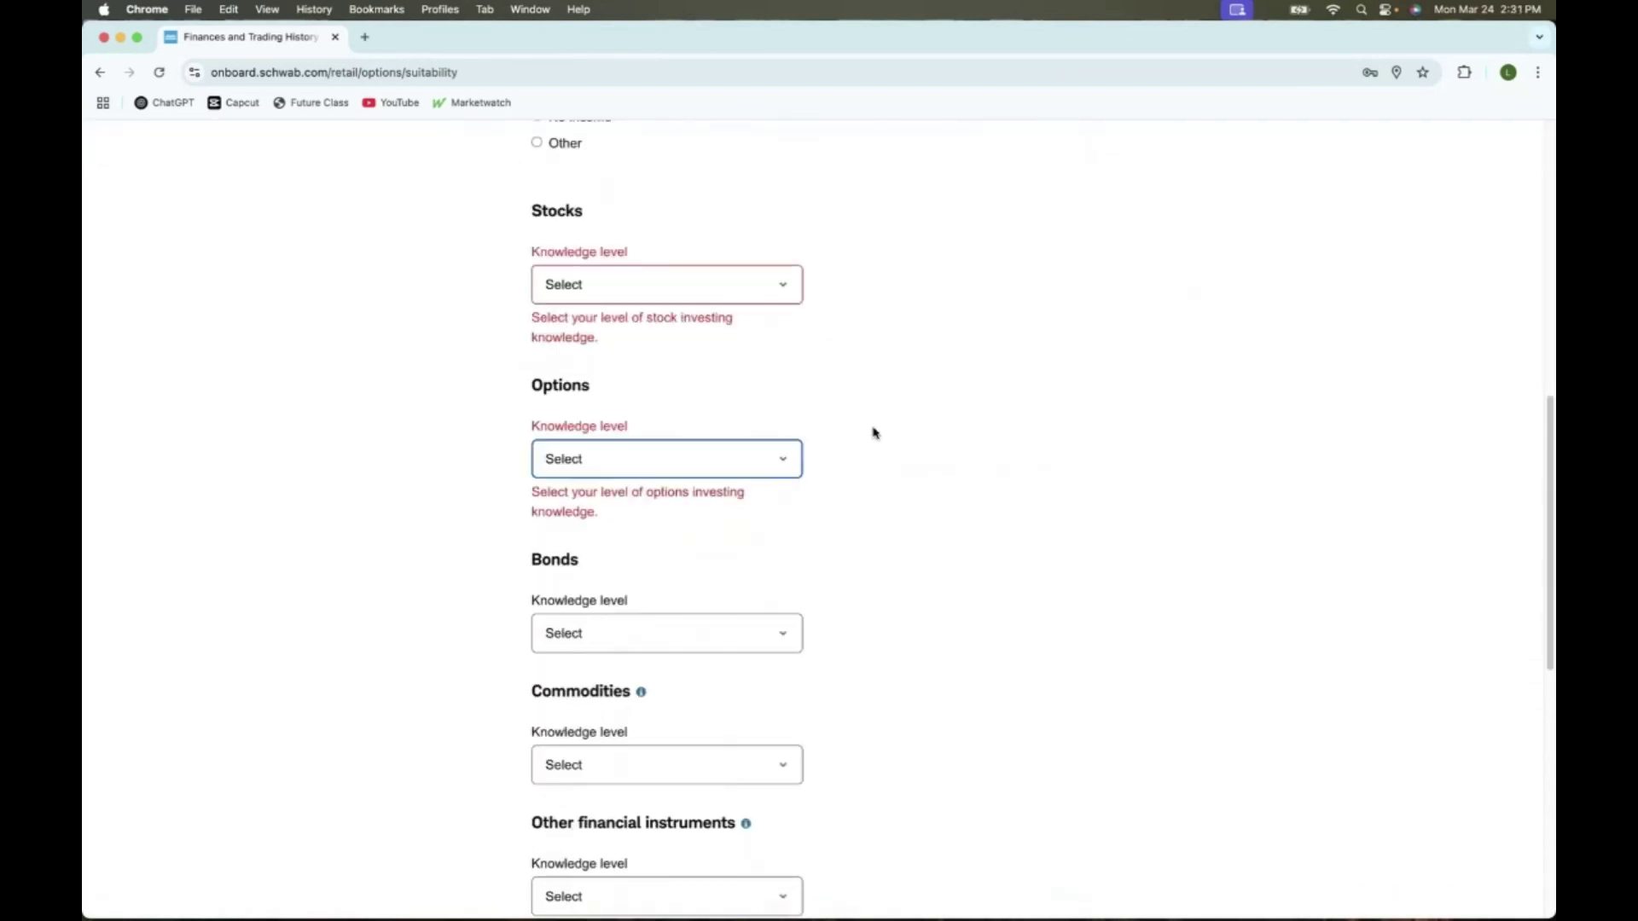
scroll(873, 433, down, 1)
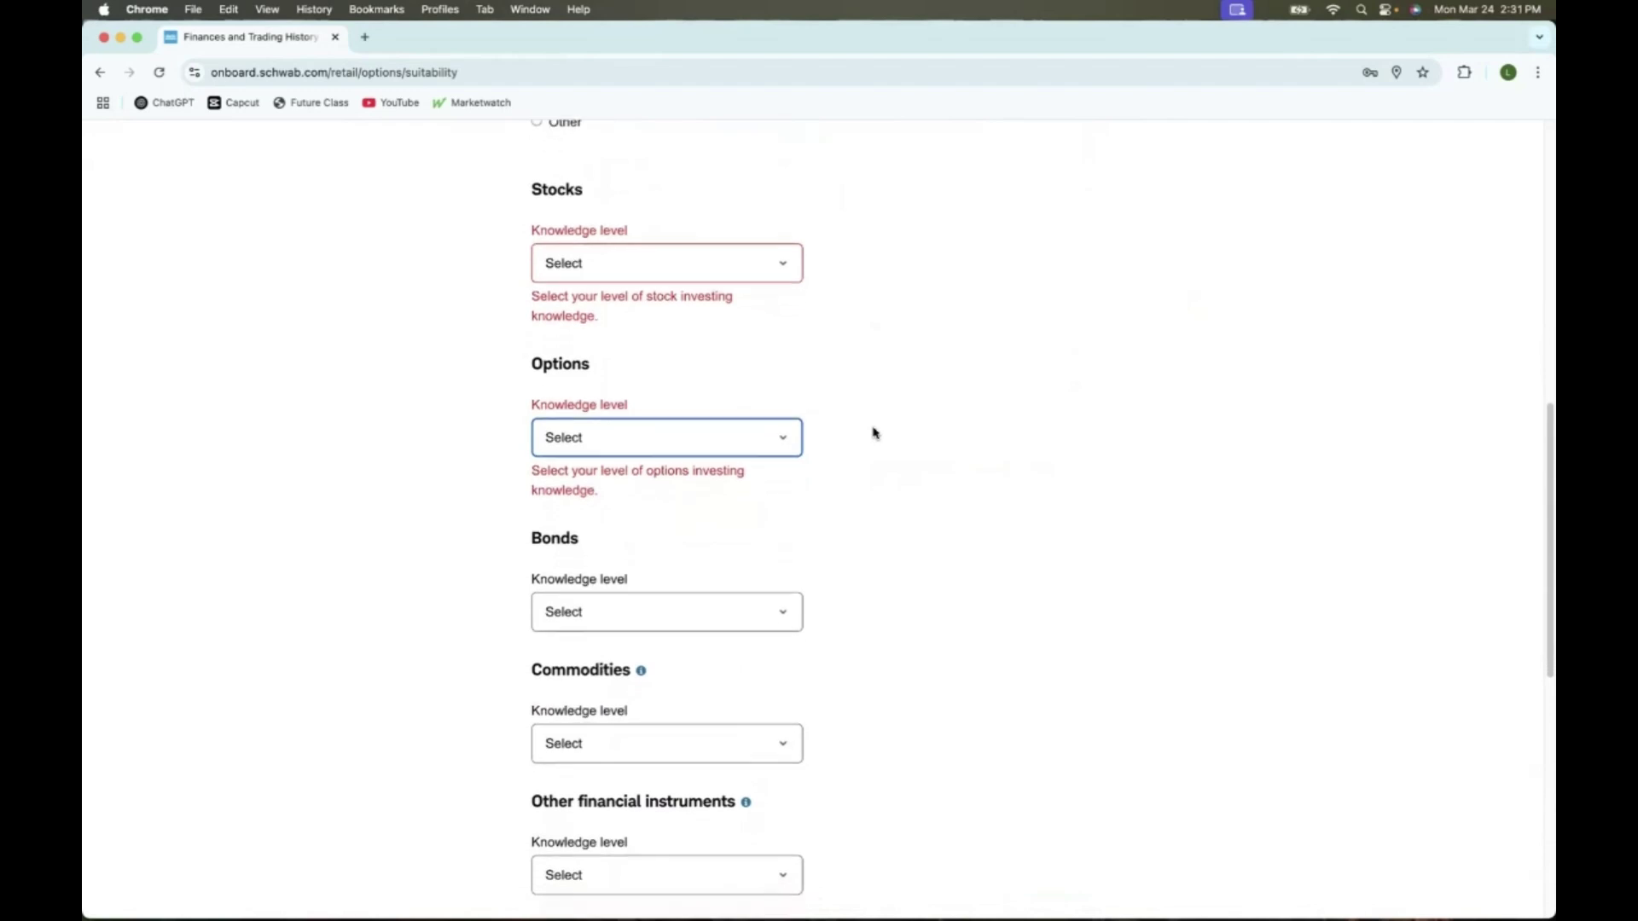
scroll(874, 432, down, 1)
scroll(870, 450, down, 1)
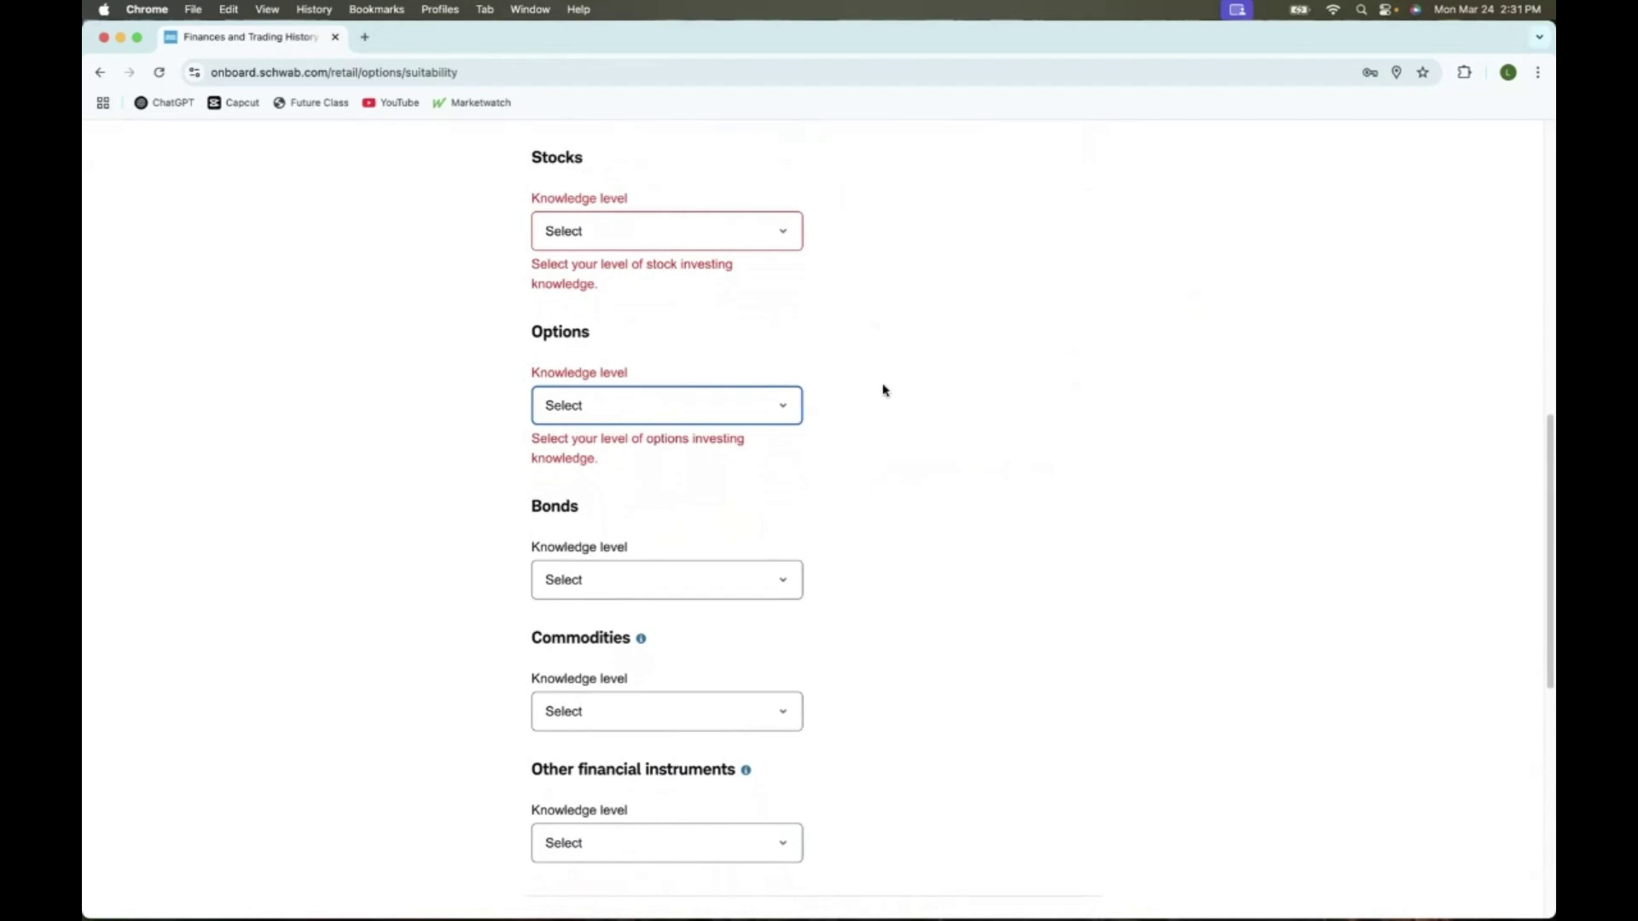
click(758, 232)
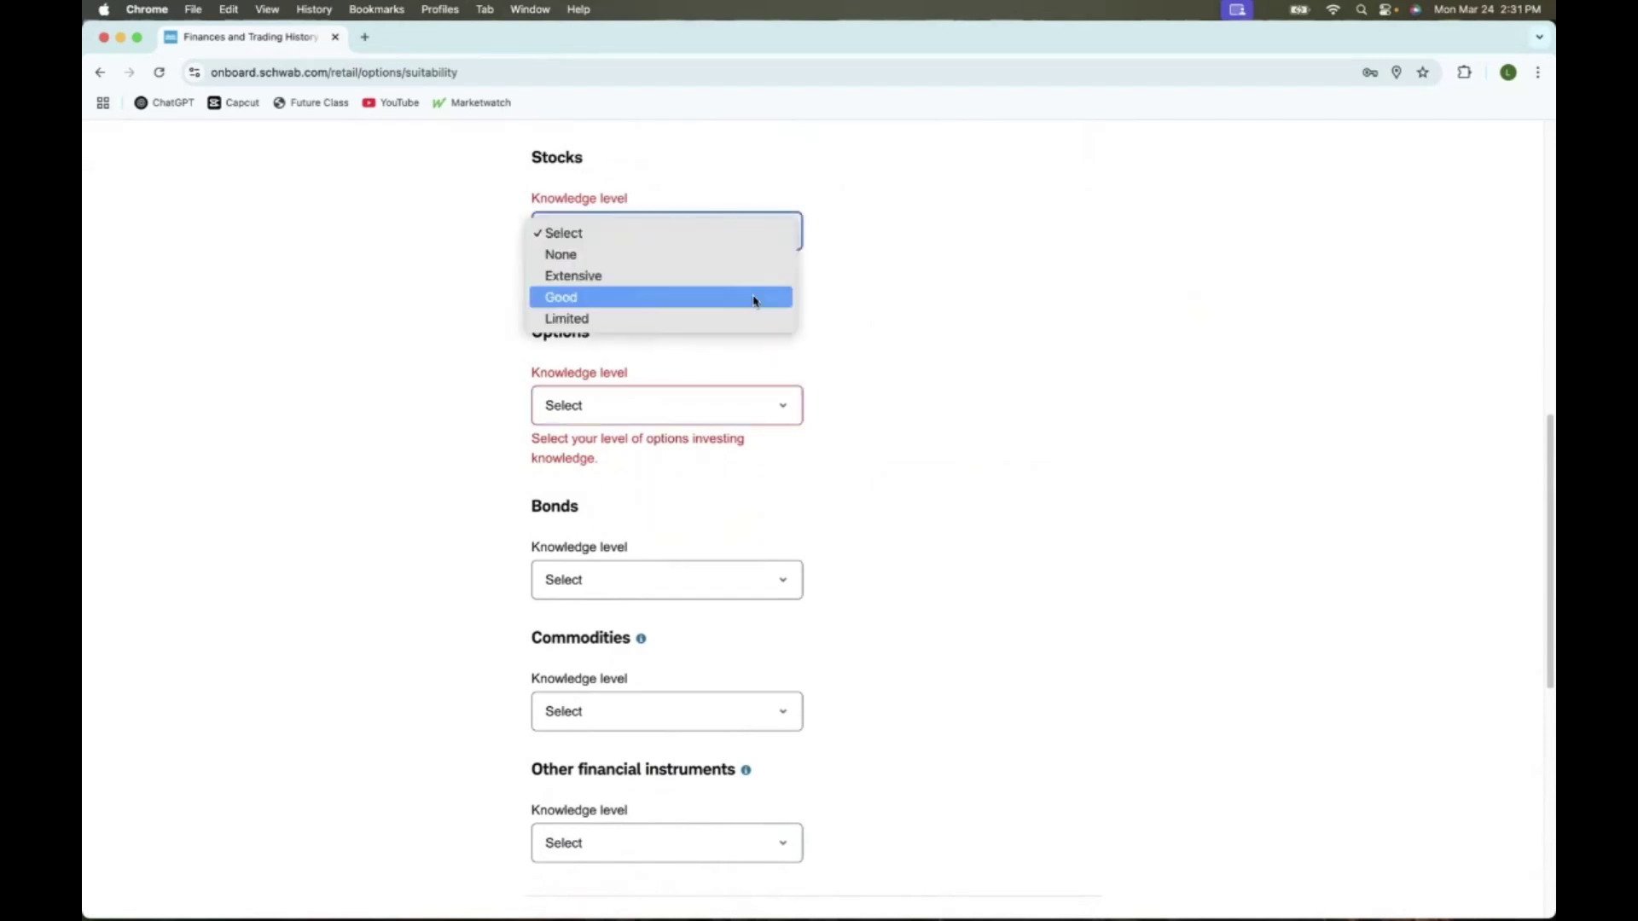
click(753, 299)
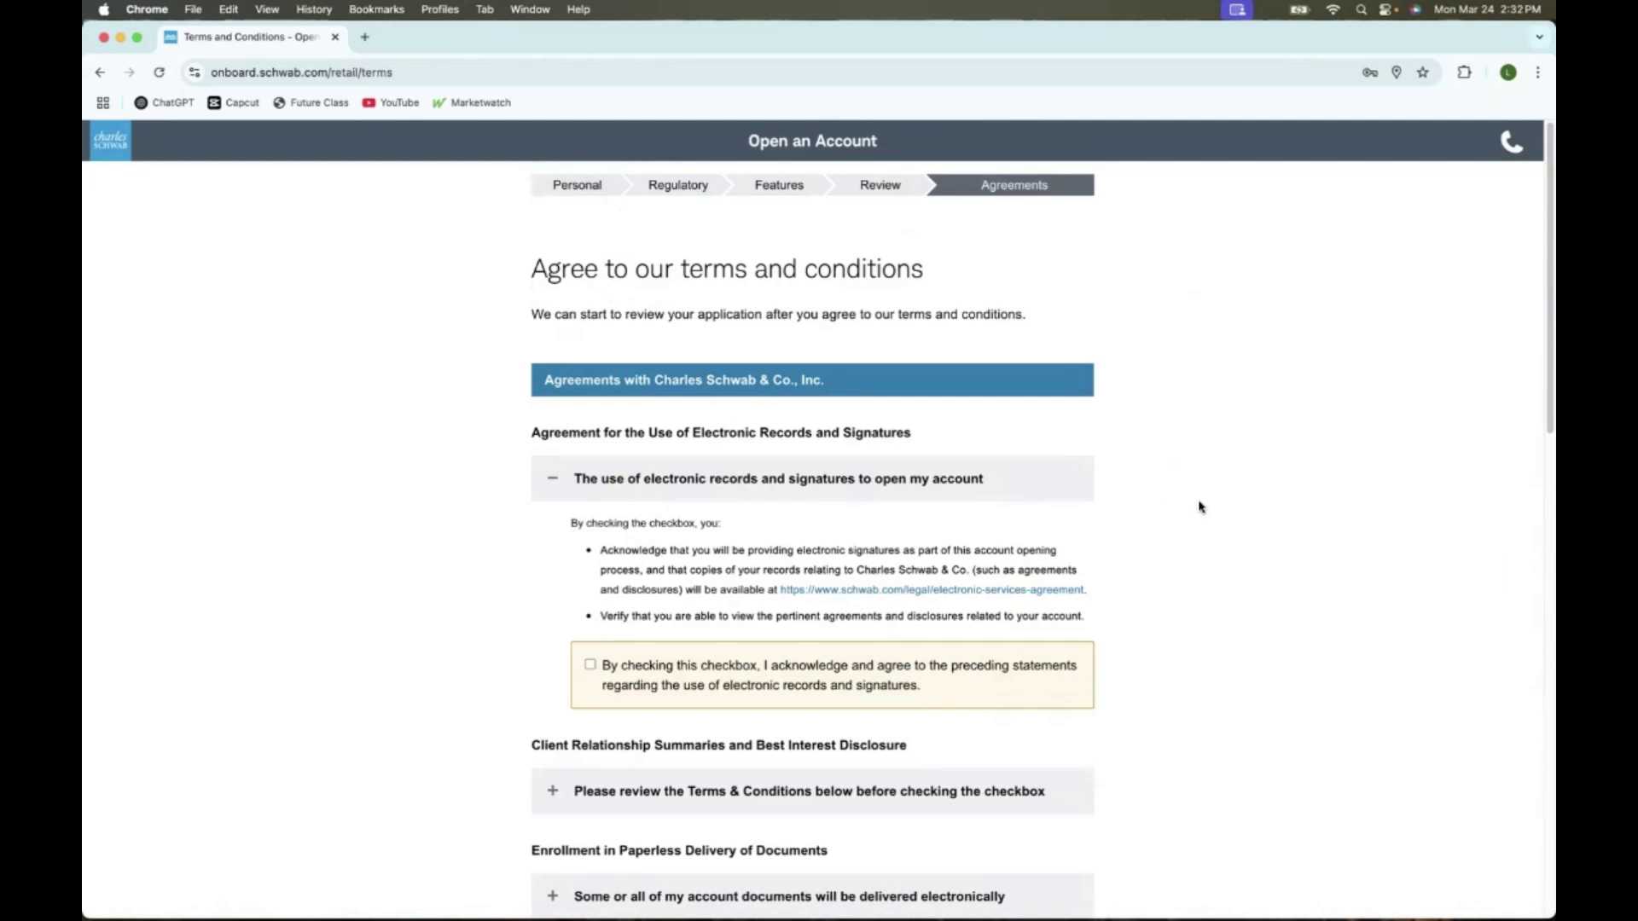
Step: Acknowledge the electronic records and signatures agreement and go through the remaining terms and conditions to the end
scroll(1184, 512, down, 1)
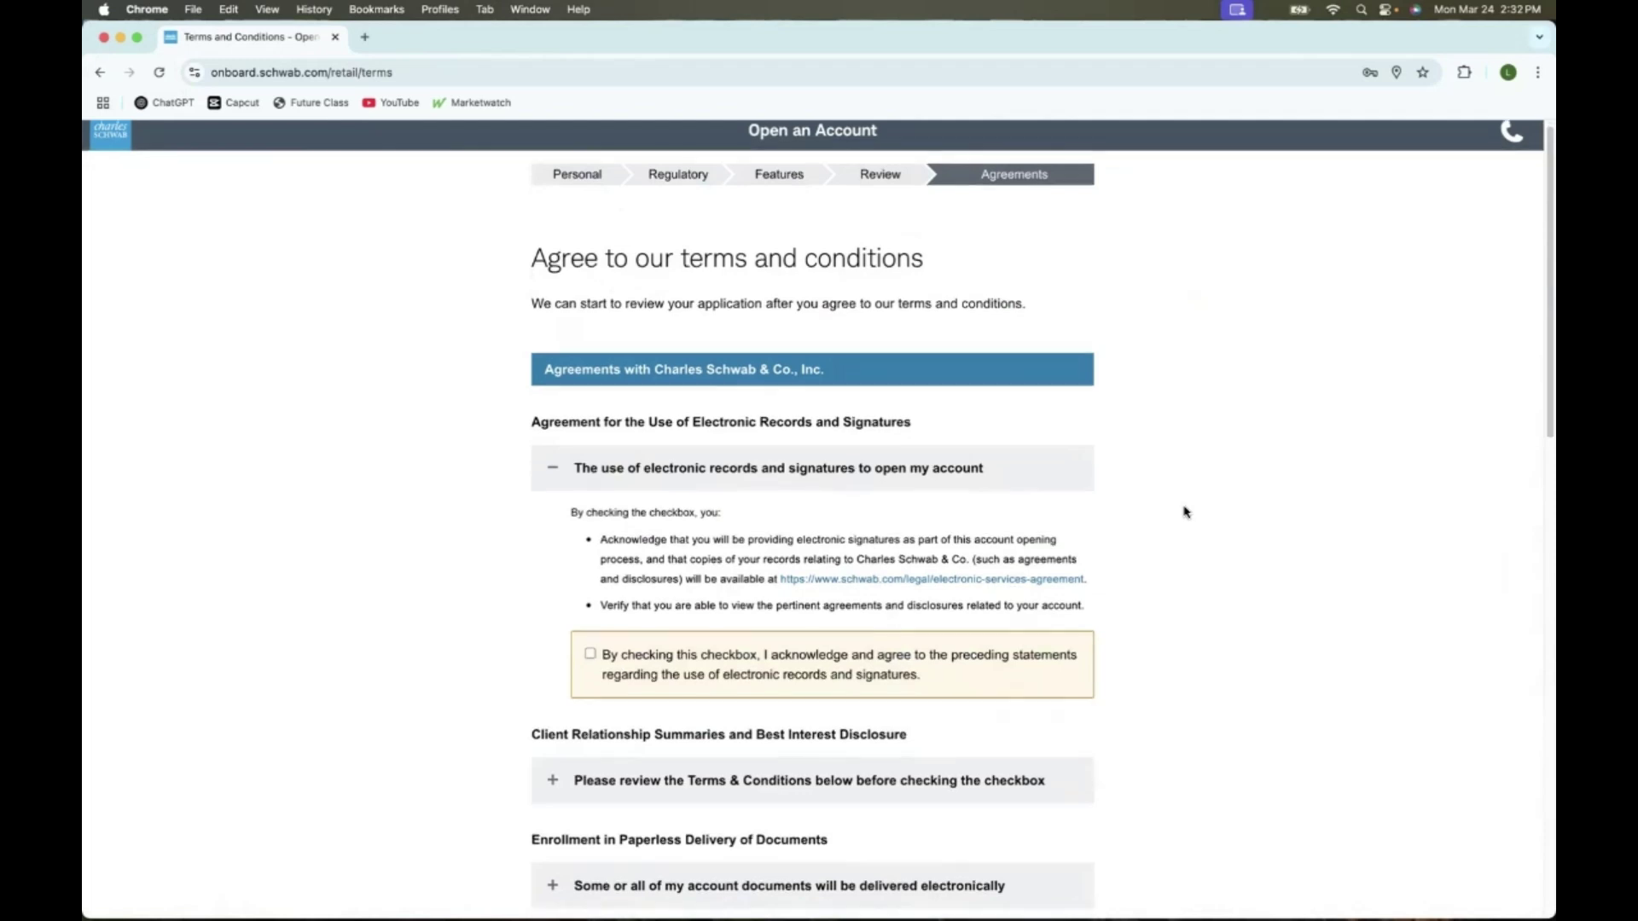
scroll(1184, 512, down, 1)
scroll(1184, 512, down, 5)
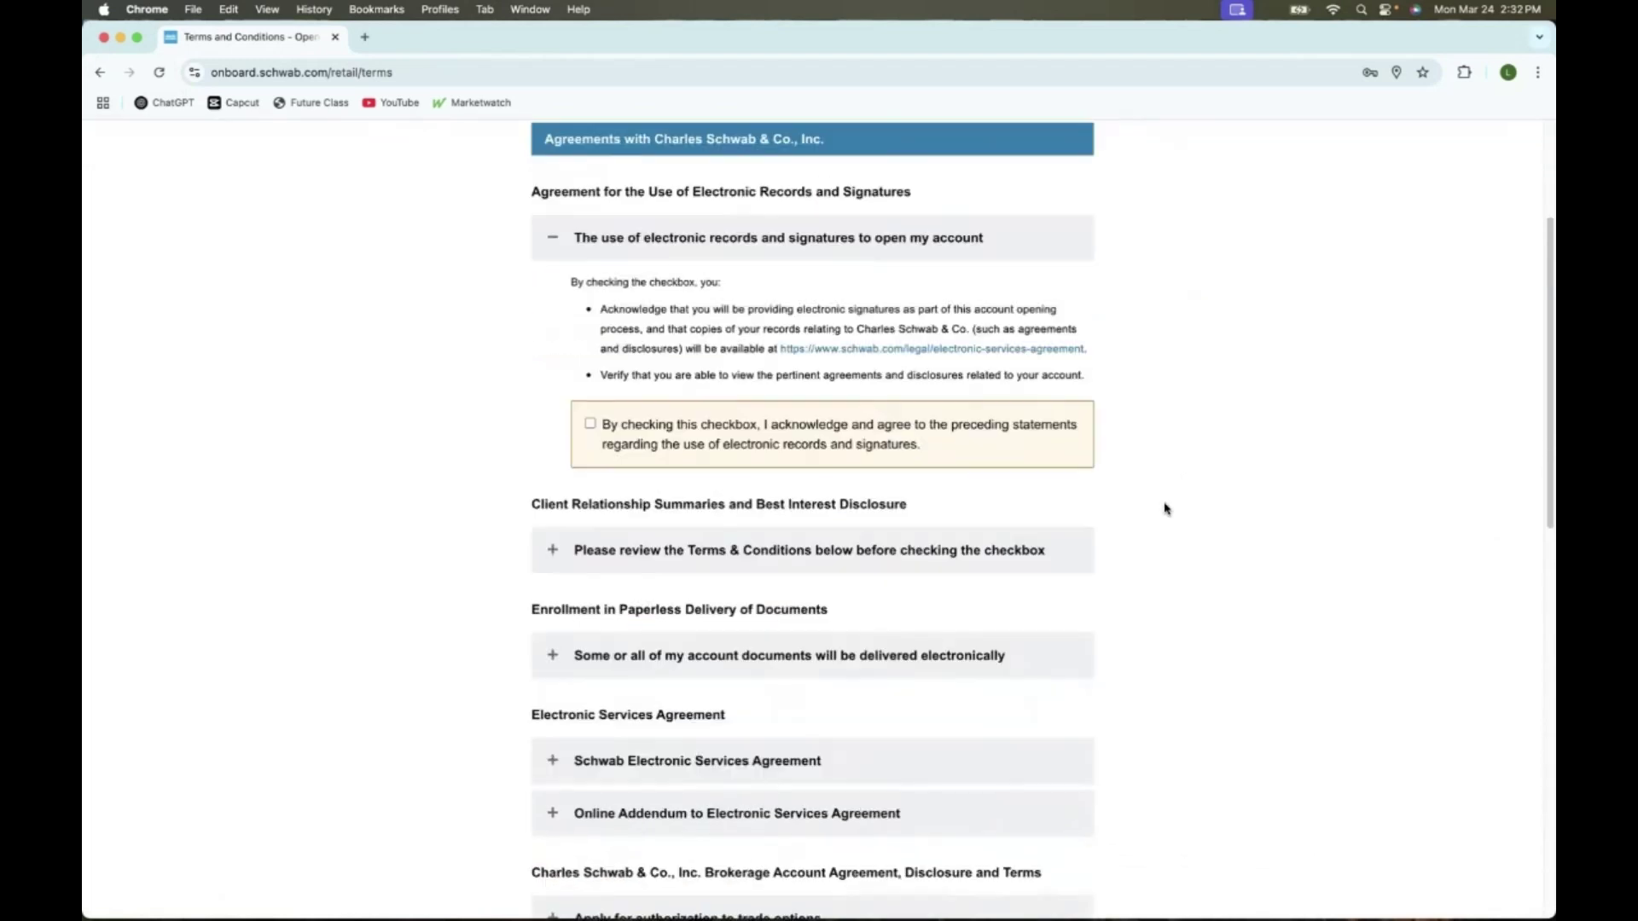
click(812, 439)
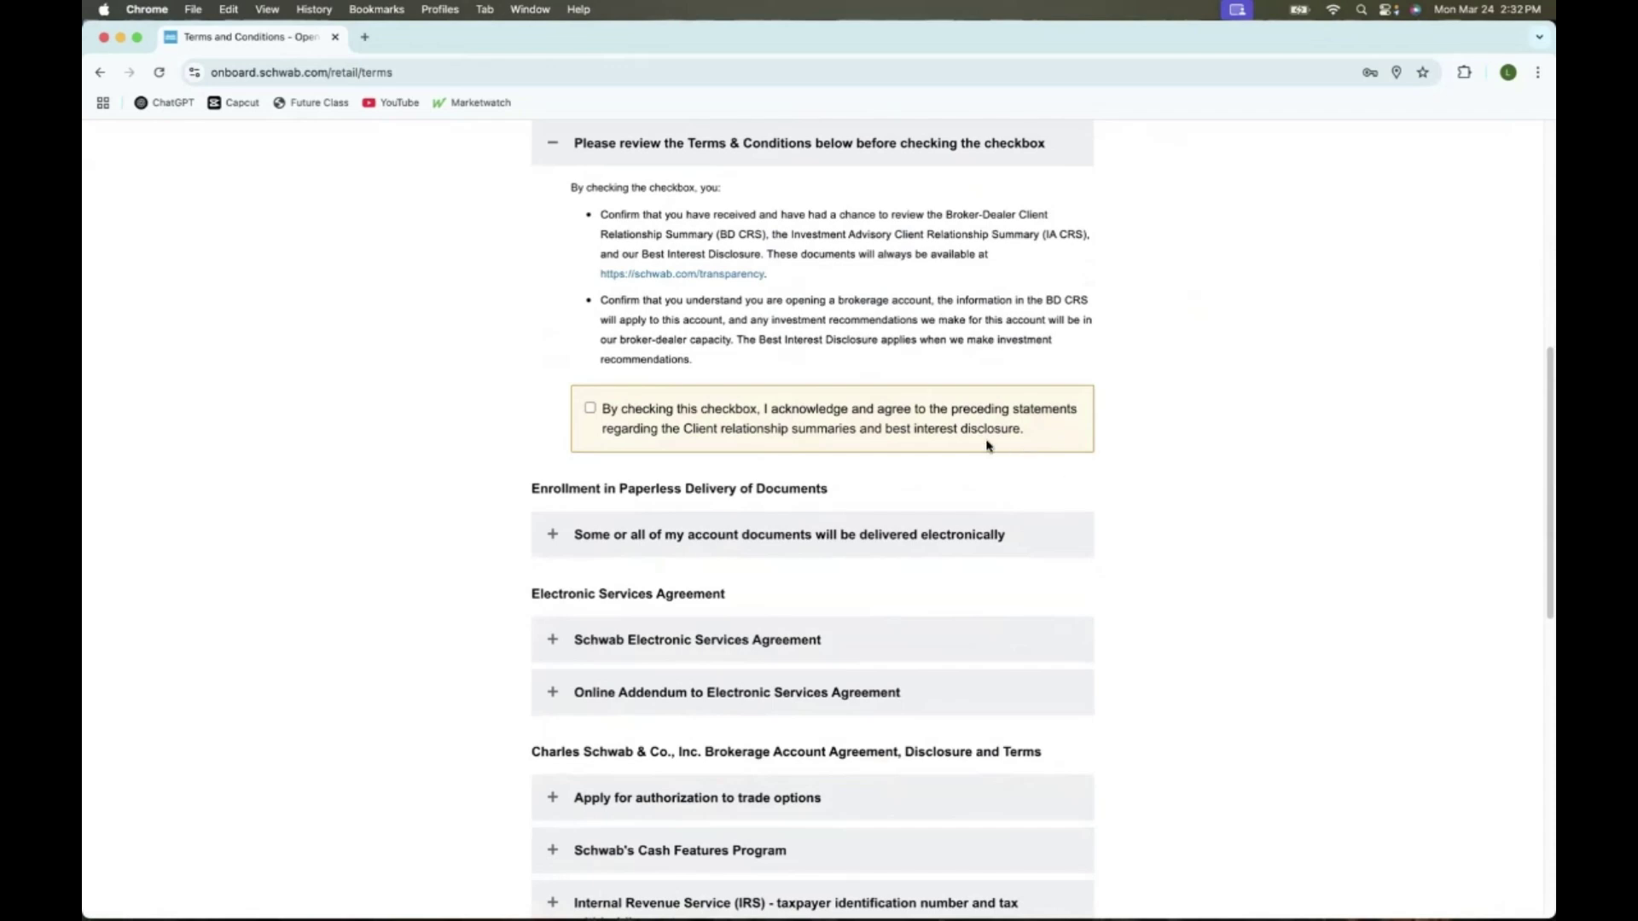
scroll(972, 431, down, 15)
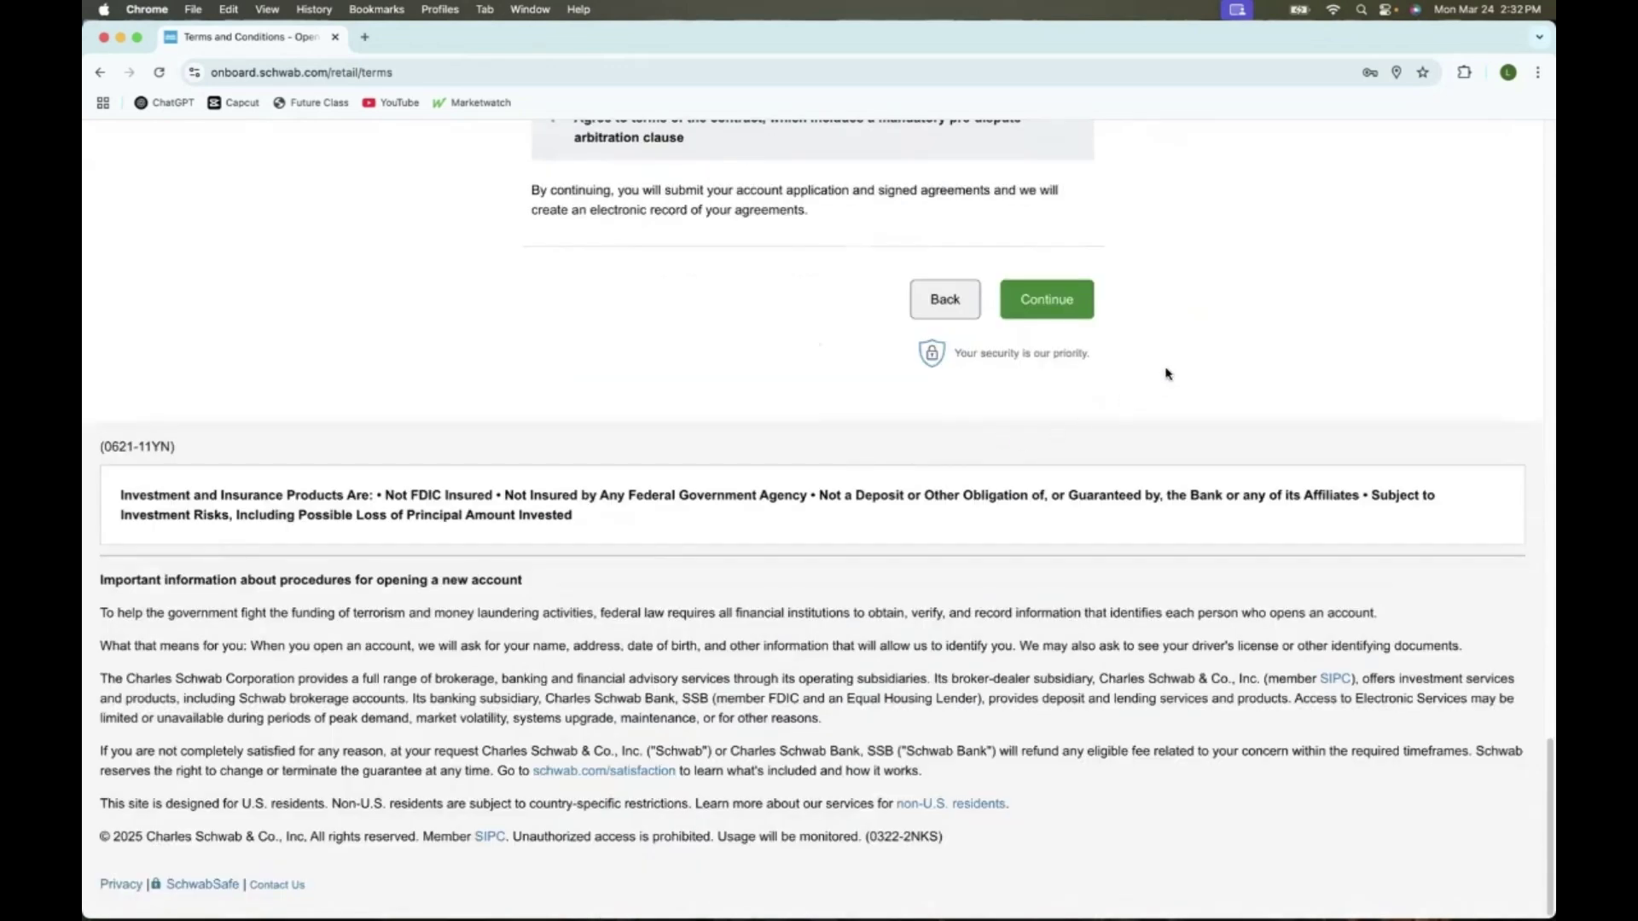